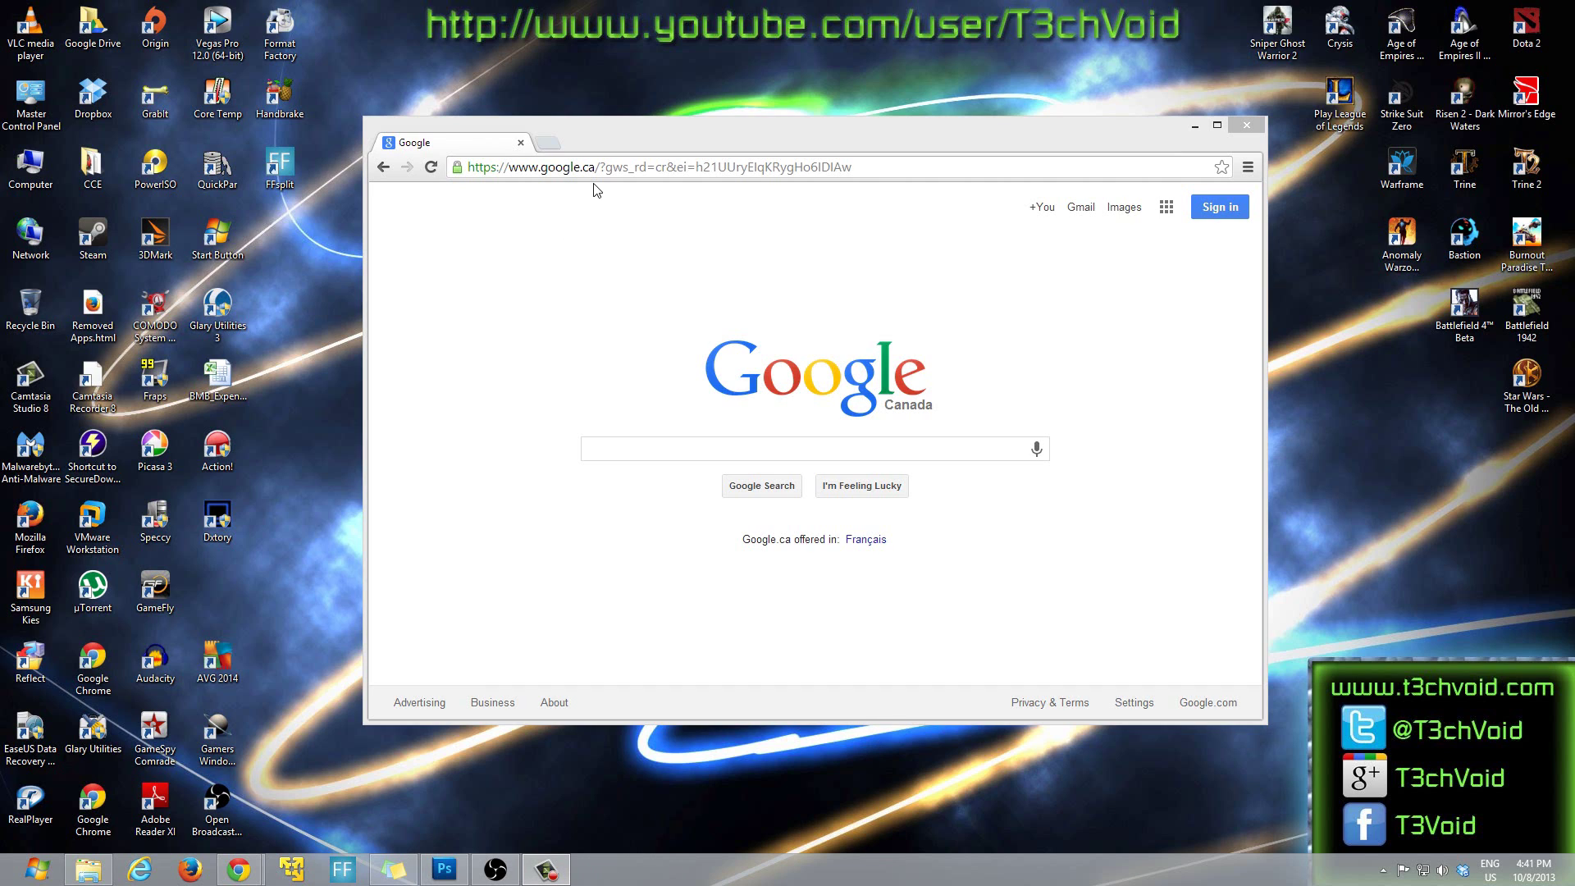
Step: Minimize the browser, then bring the Google window back to the front from the taskbar
click(645, 168)
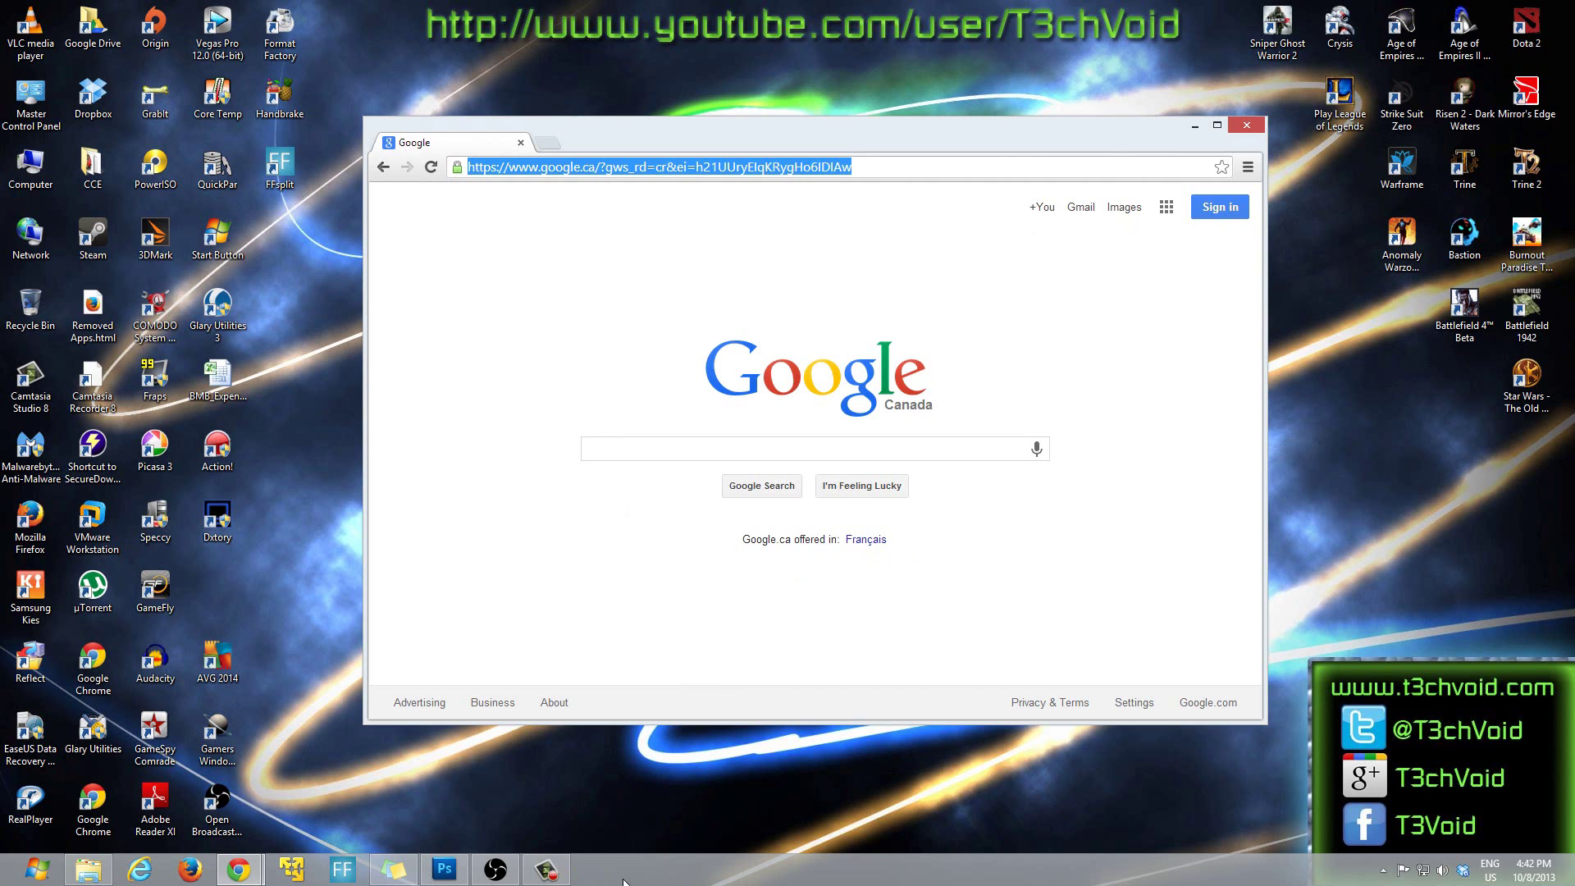
click(1194, 128)
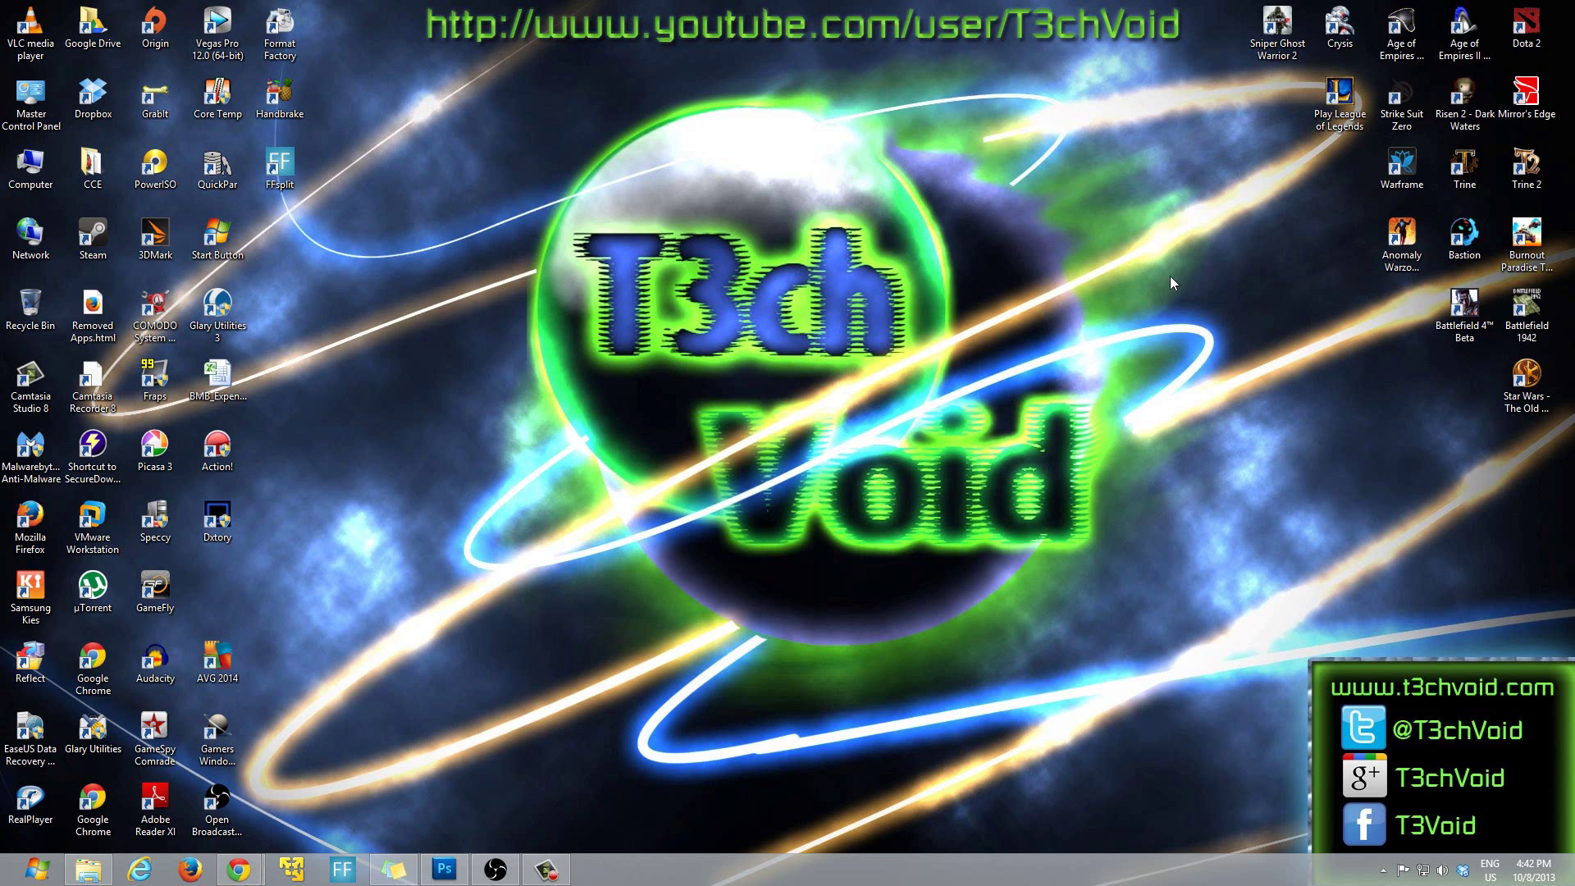
click(238, 870)
mouse_move(239, 869)
click(375, 802)
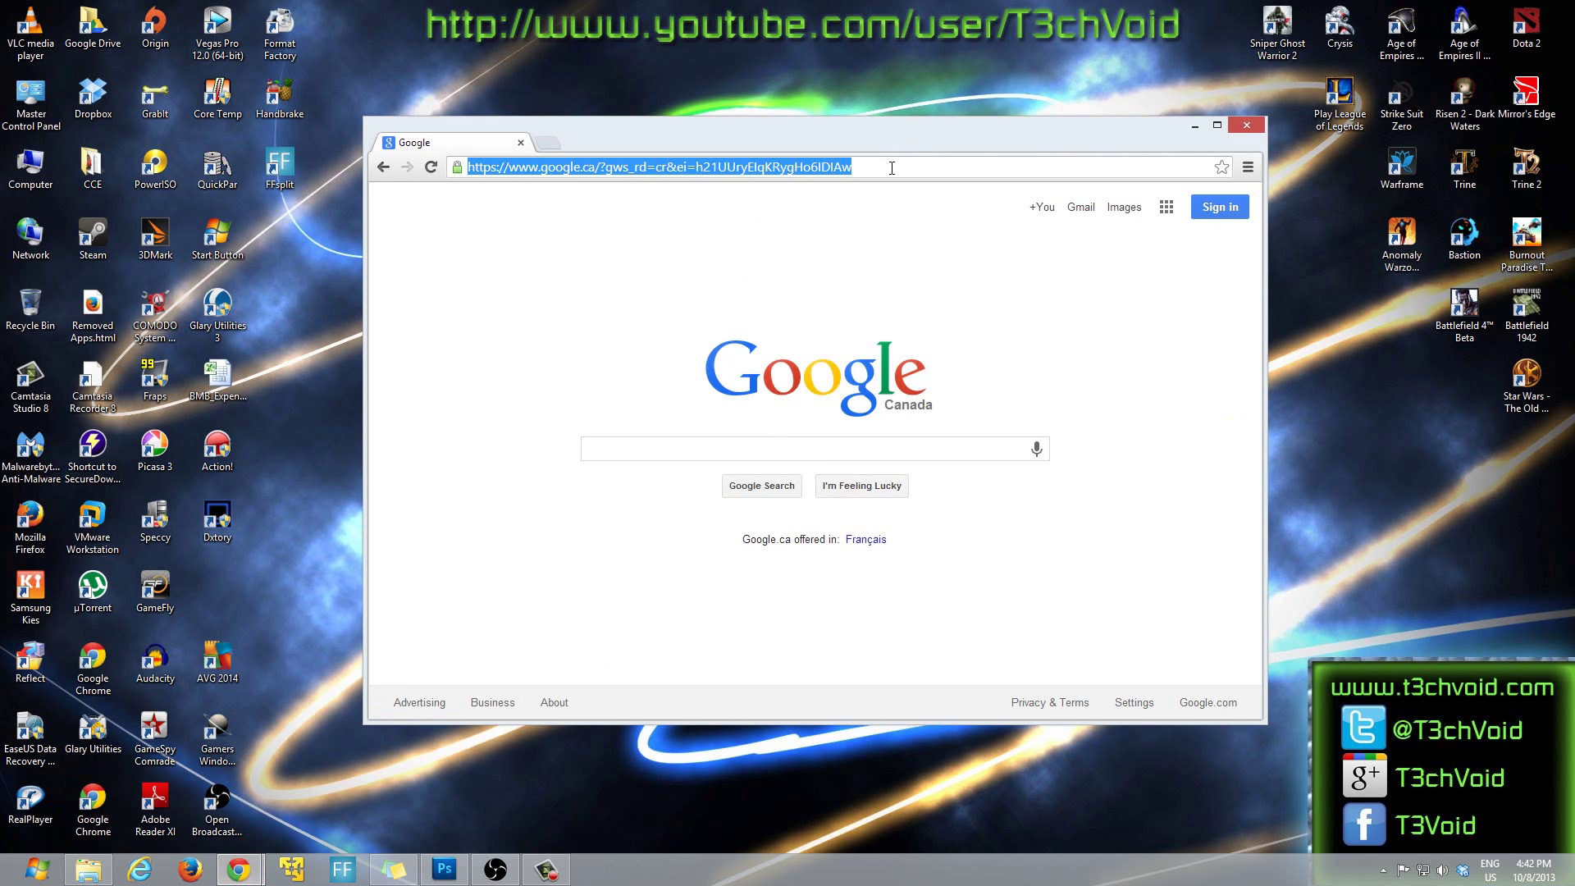
Step: Search Google for 'chrome app launcher' and open the Chrome Launcher result
click(680, 459)
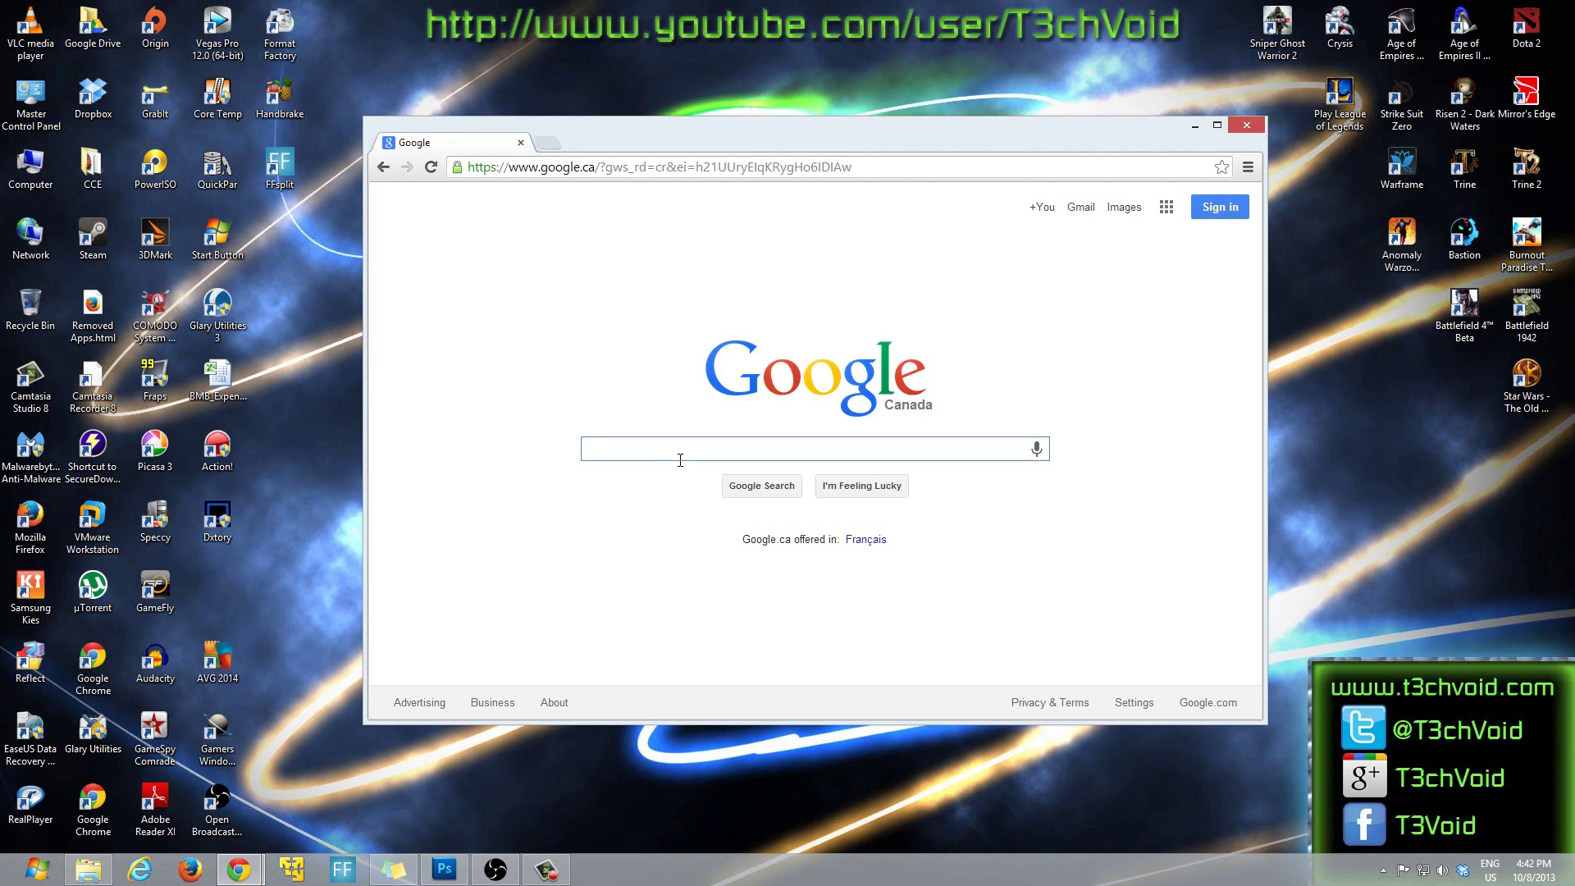
text(chrome app l)
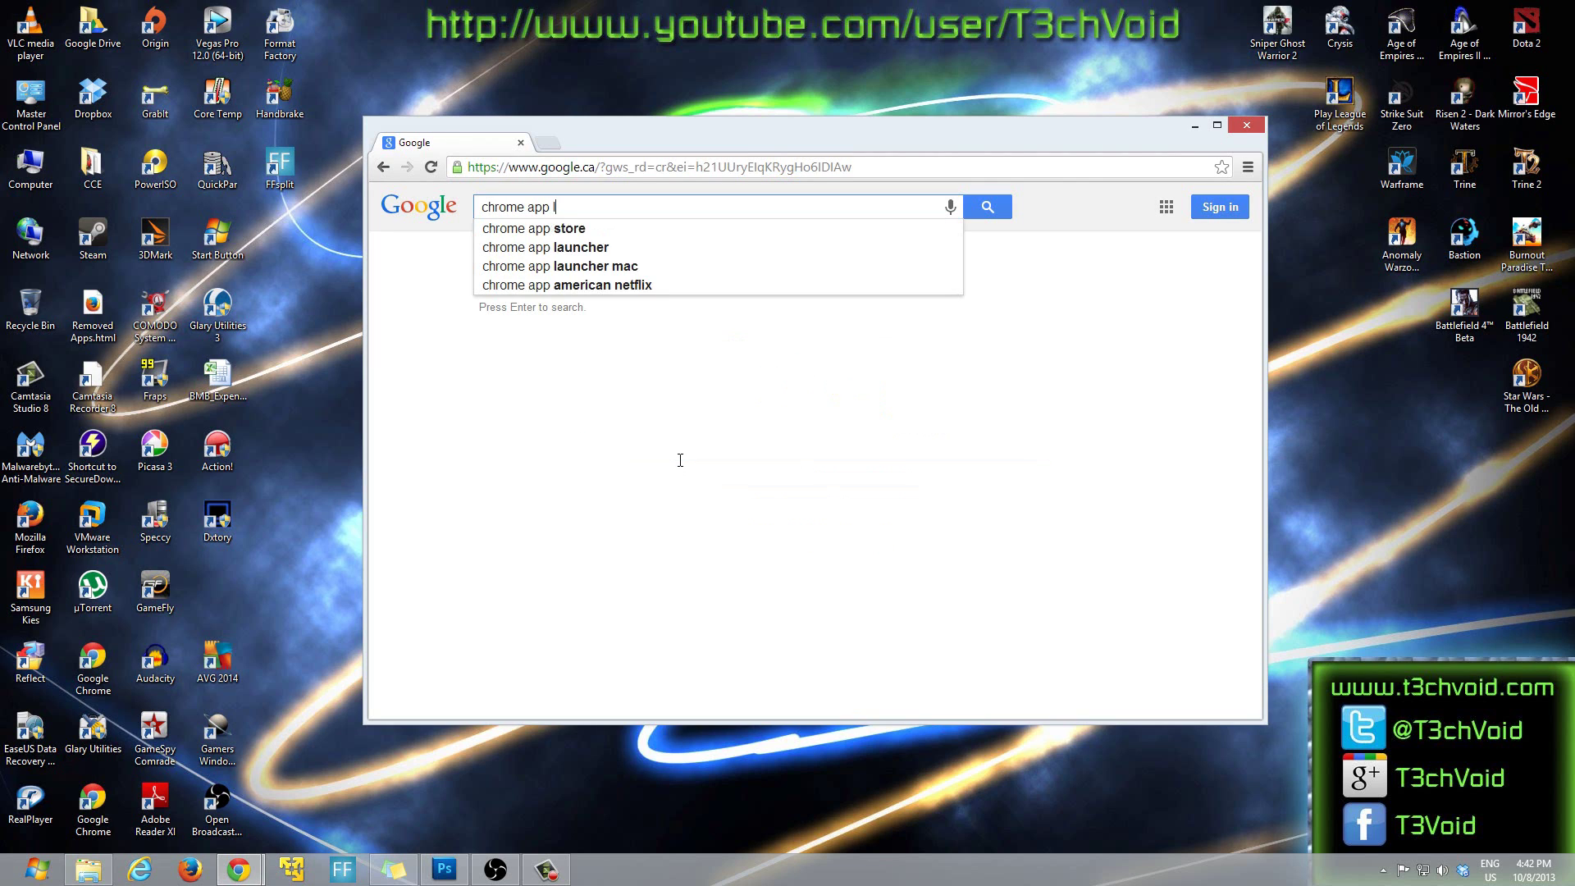
text(auncher)
key(Return)
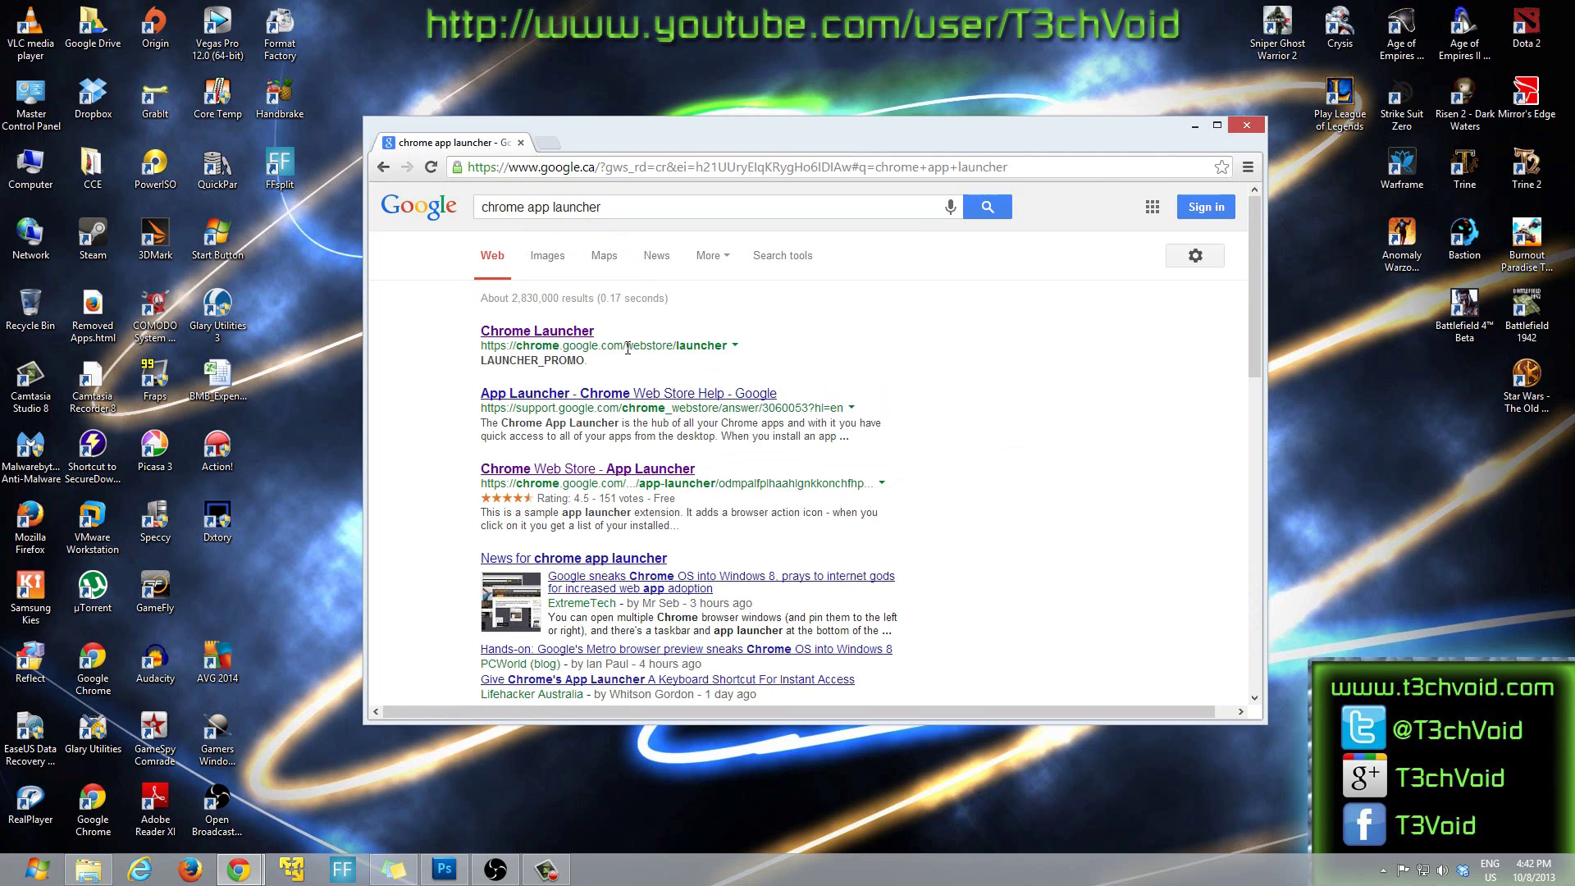
click(568, 332)
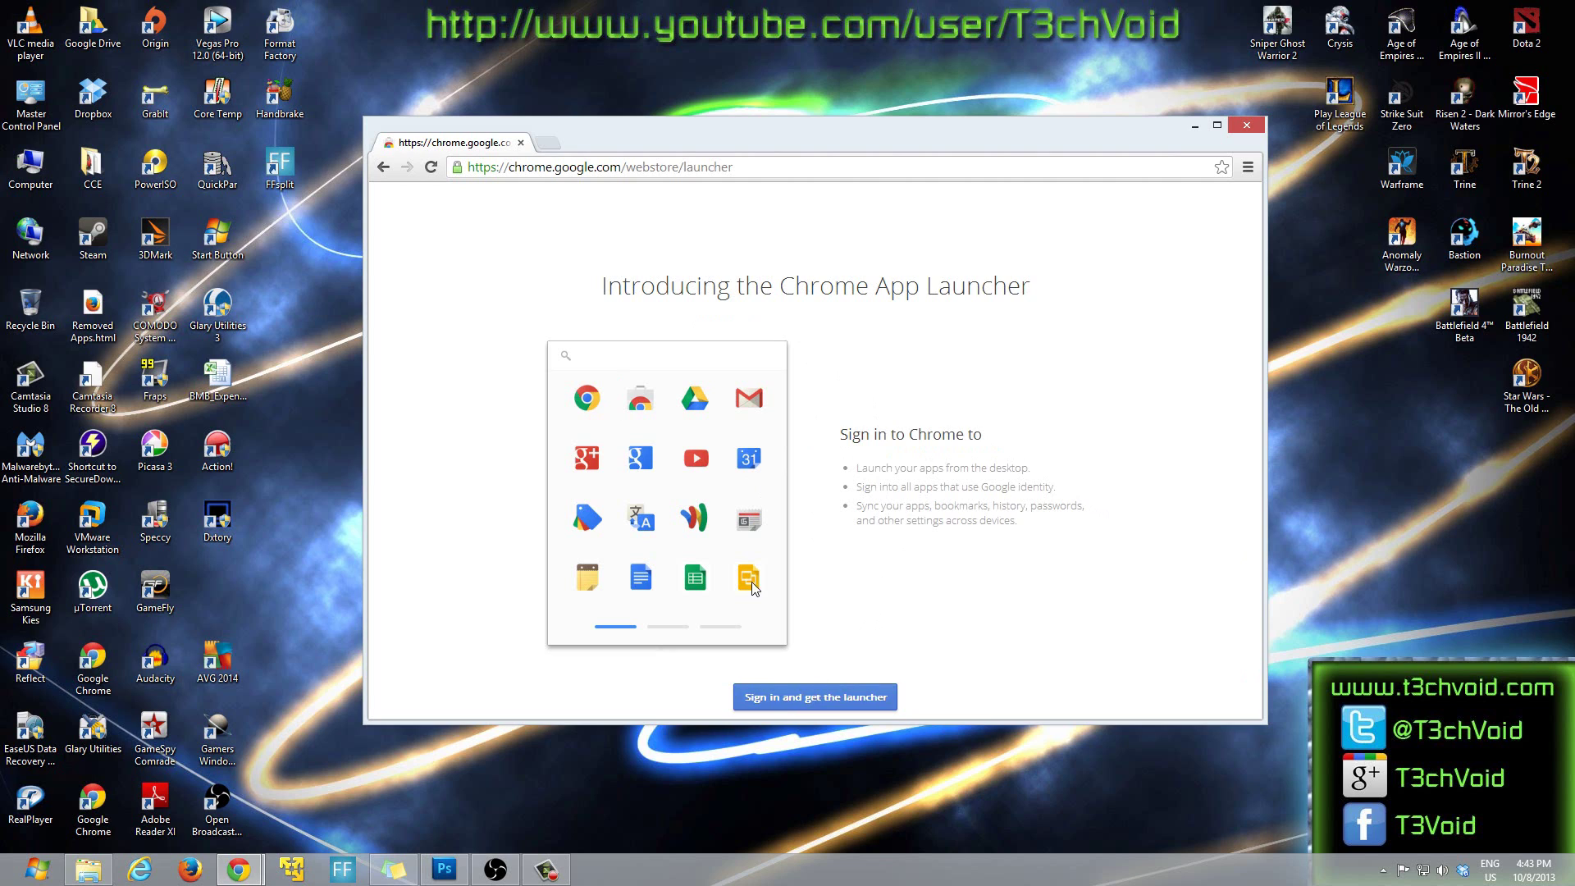
Step: Sign in with the account email and password to get the Chrome App Launcher
click(831, 698)
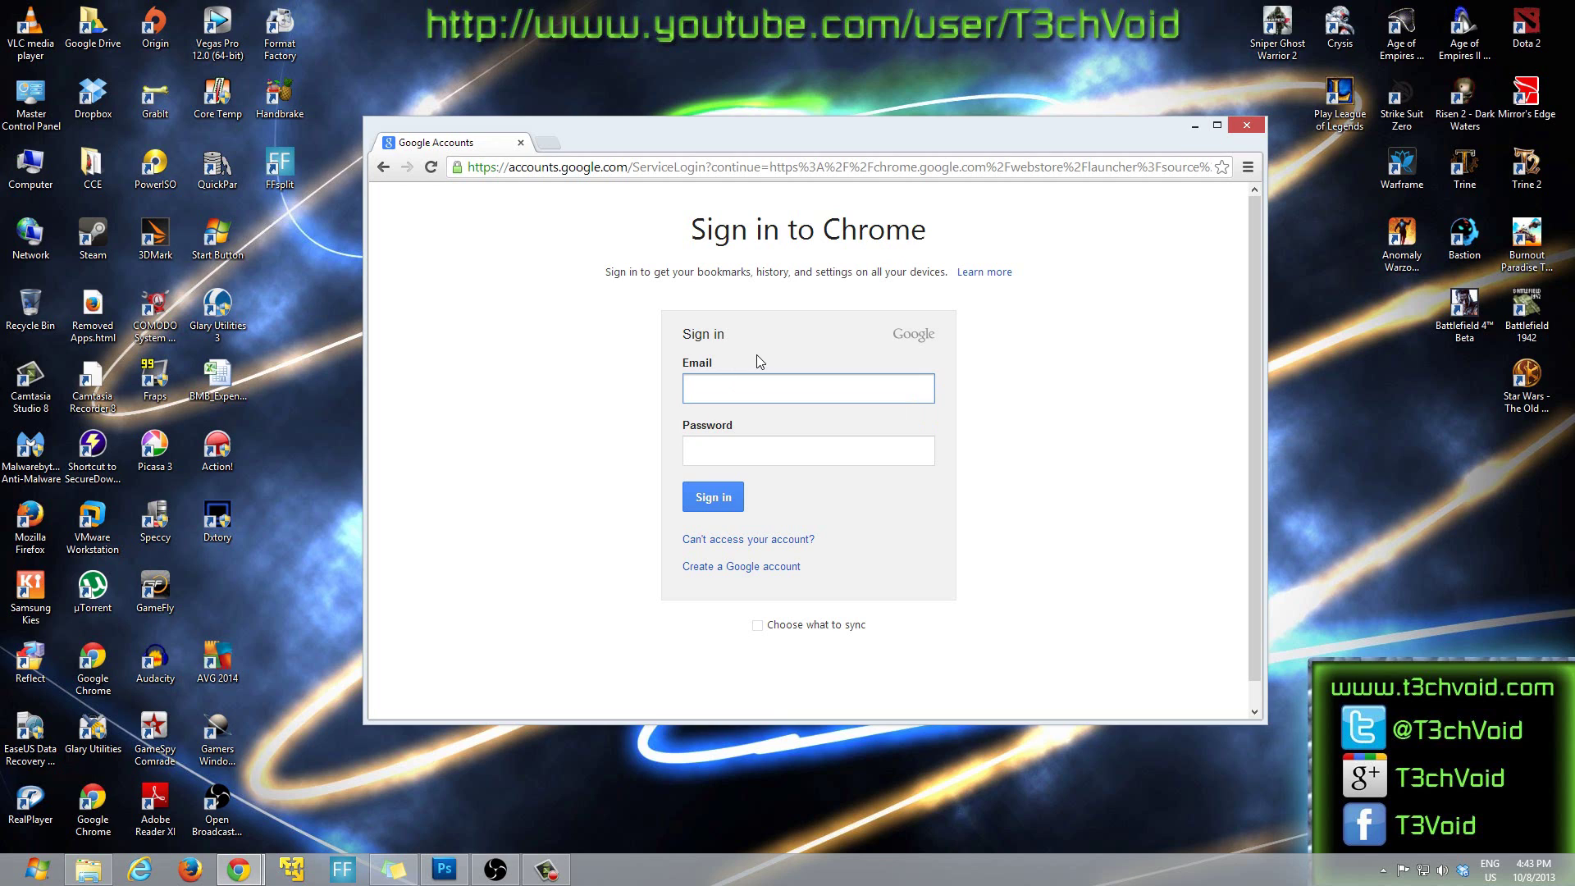
text(t3void)
key(Tab)
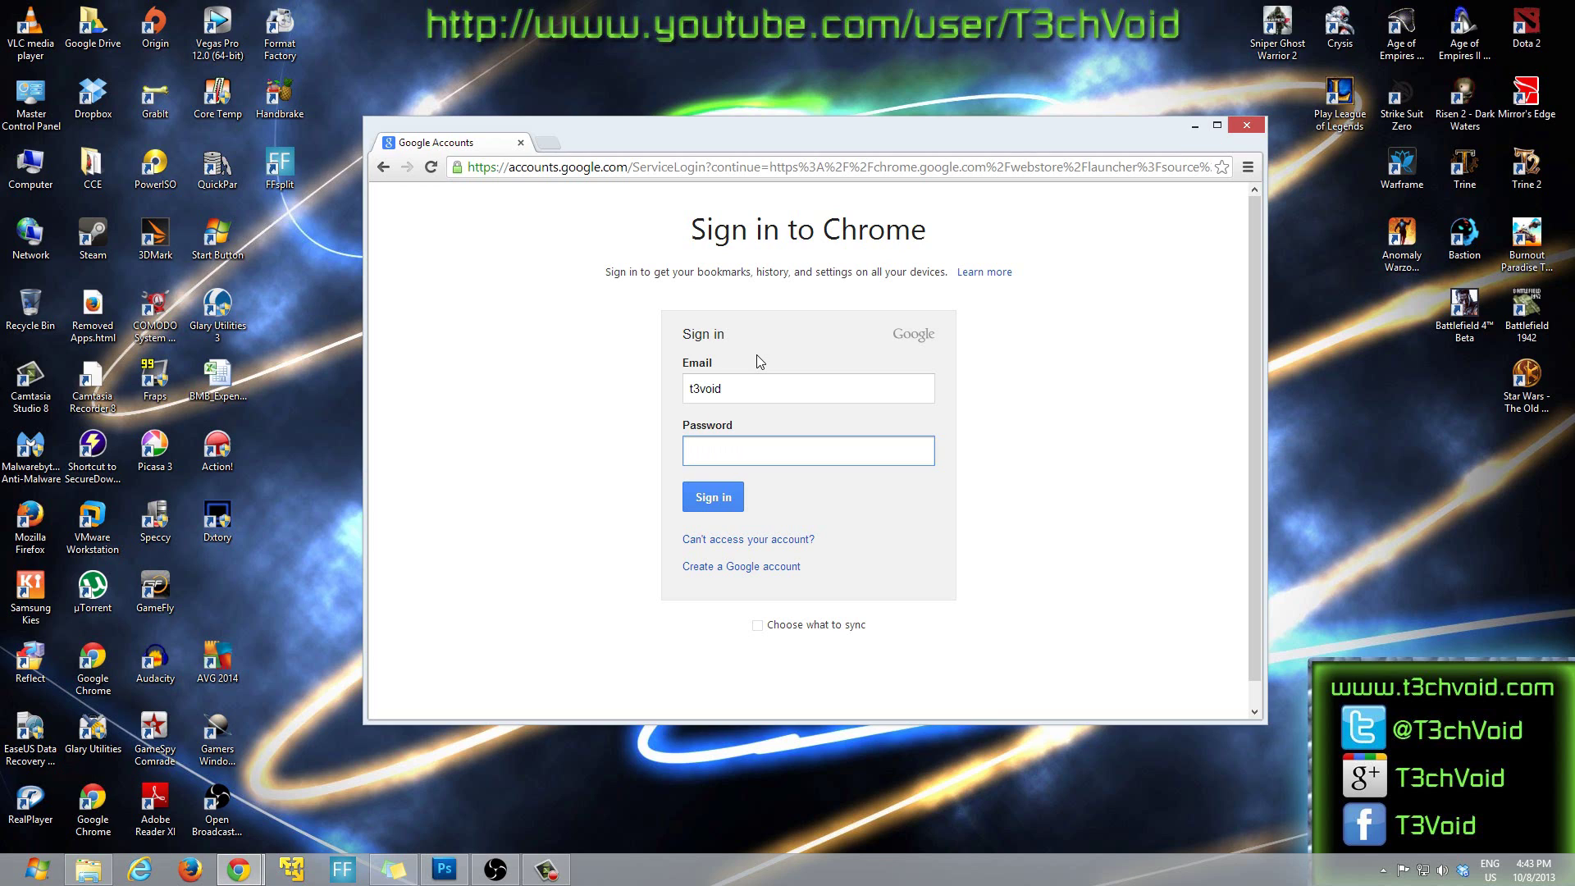
text(•••••••••)
click(707, 504)
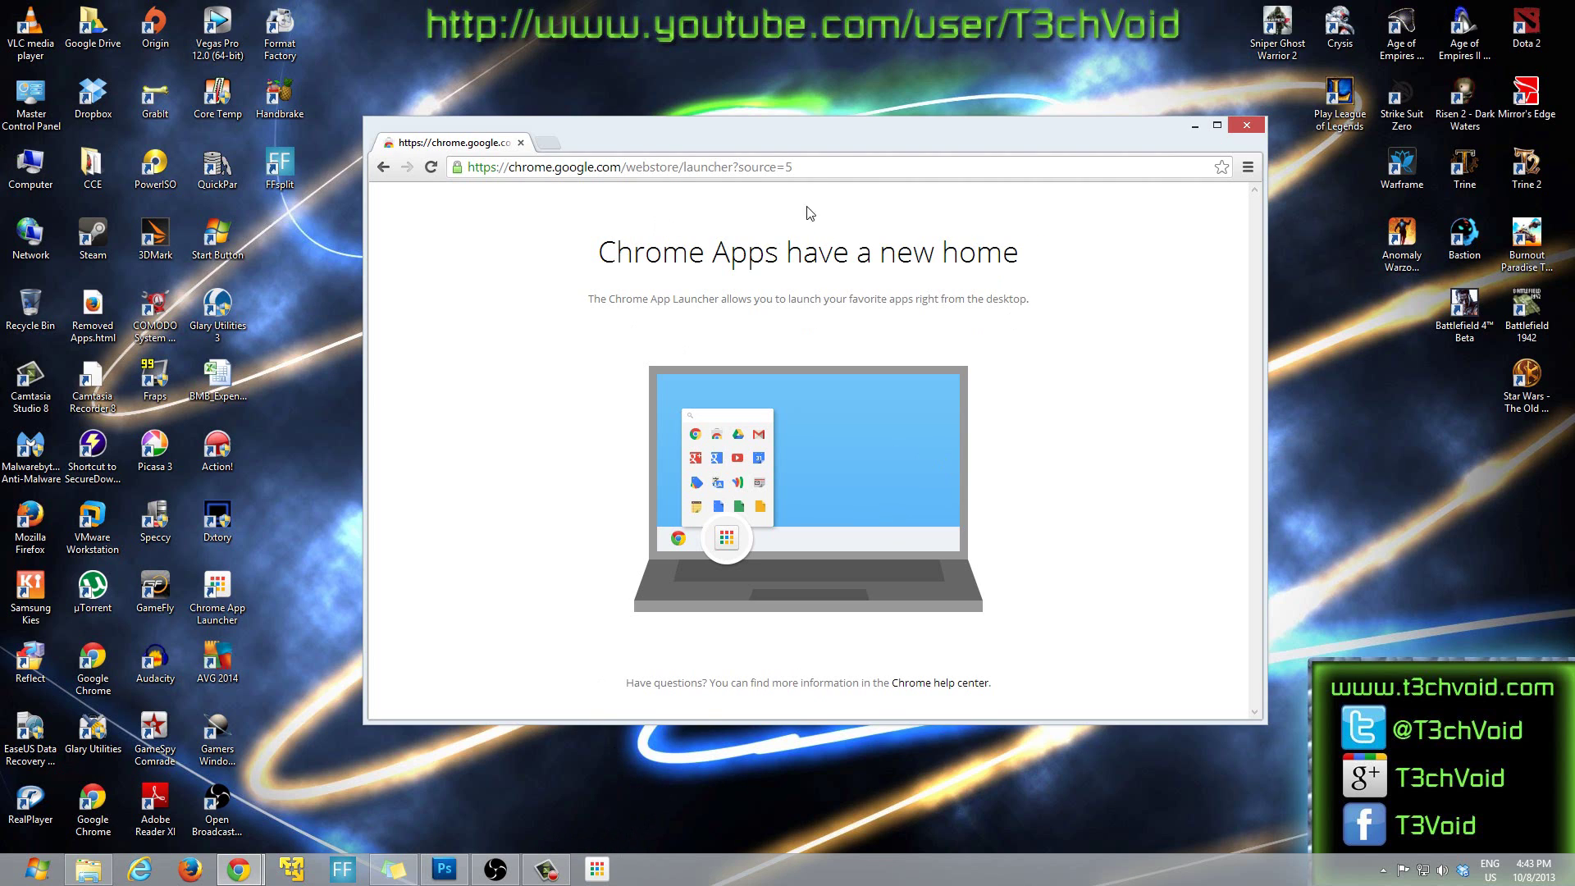
Step: Close Chrome, open and minimize a fresh window, then open the App Launcher from the taskbar
click(1245, 126)
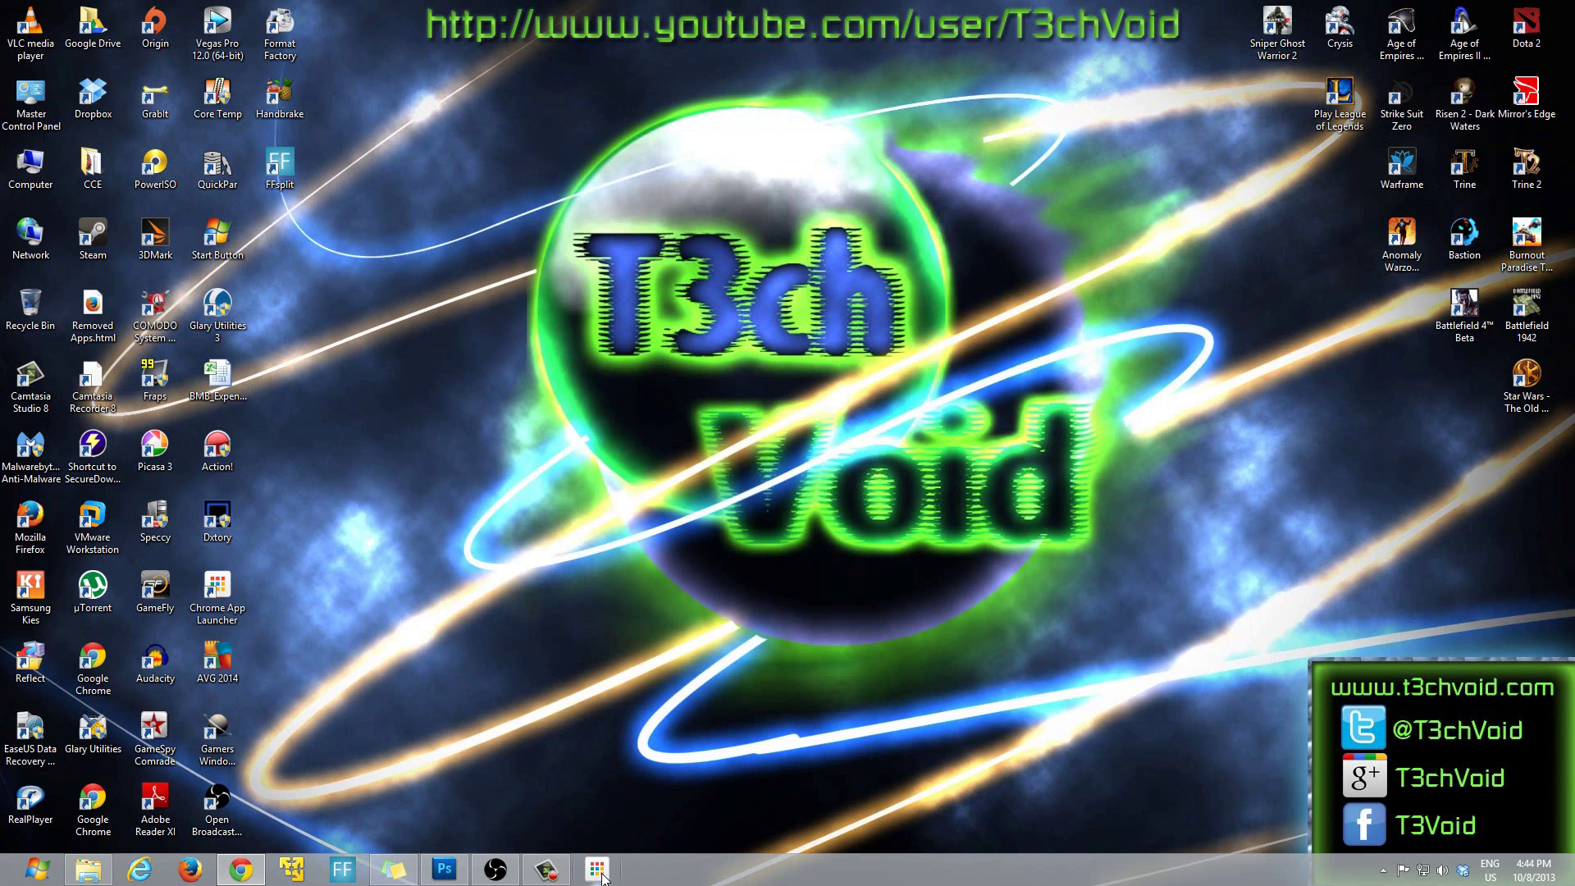
right_click(241, 870)
click(194, 731)
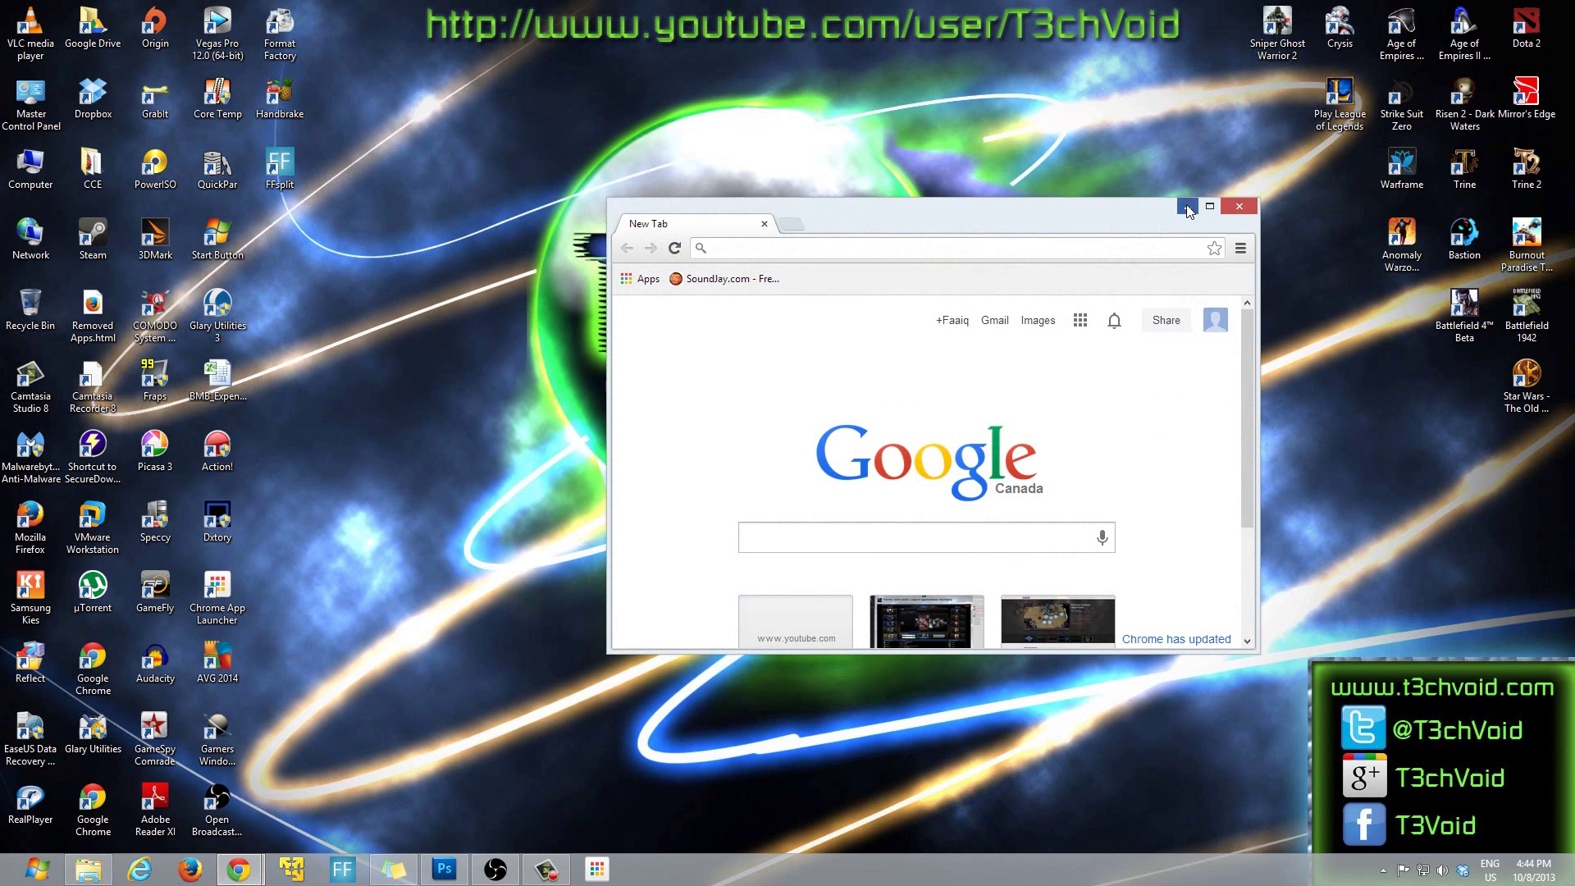
click(1187, 209)
click(596, 869)
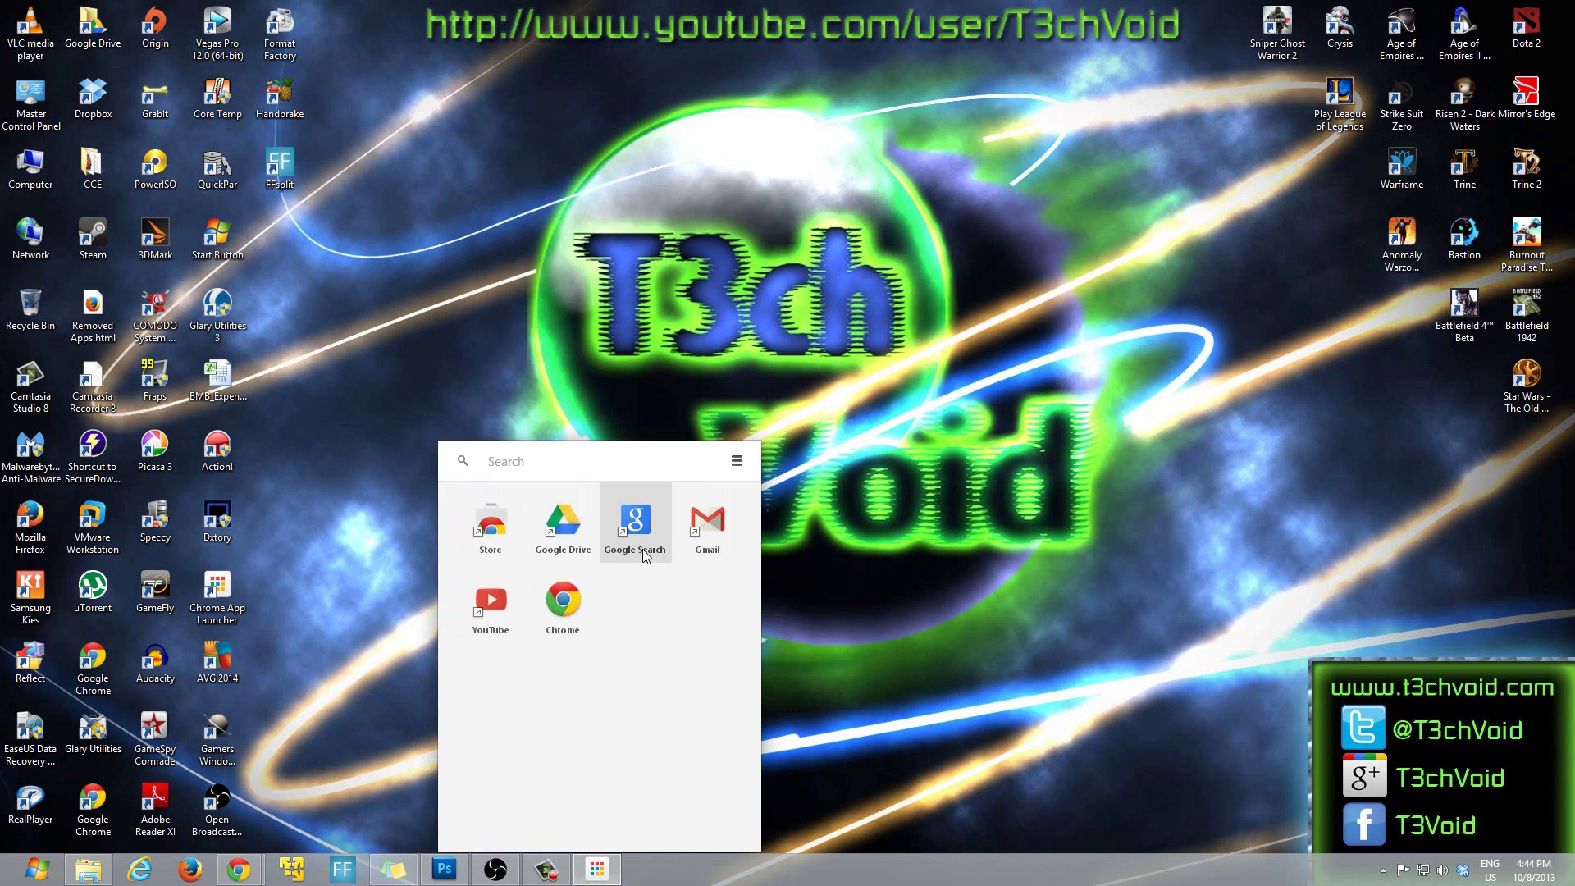
Step: Launch the Store and YouTube apps from the launcher, shift the Chrome window left, and reopen the launcher
double_click(487, 535)
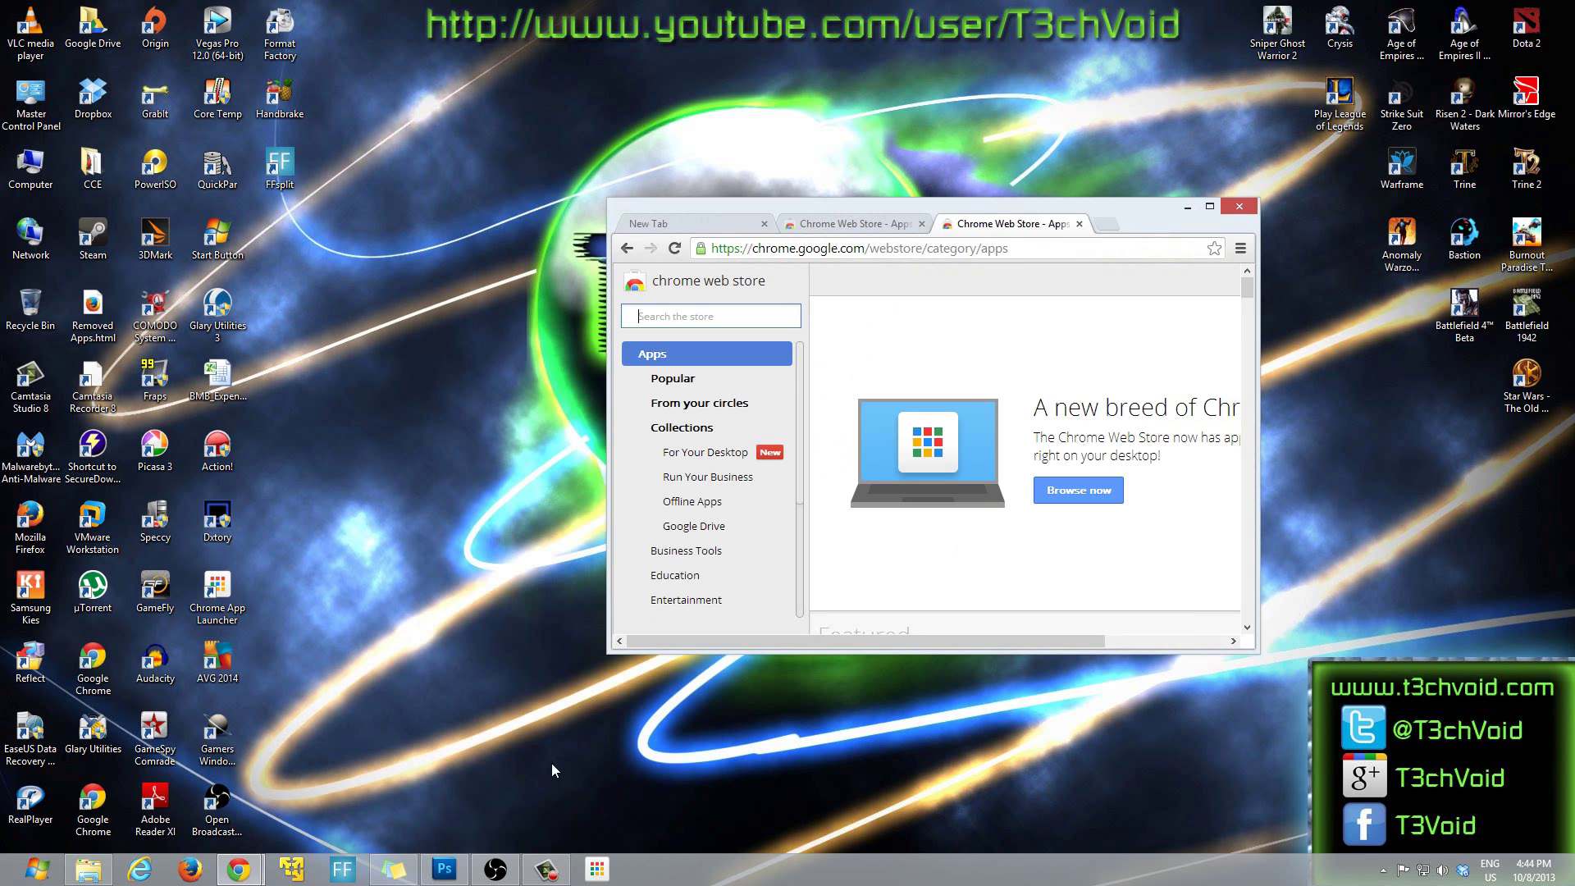
click(597, 869)
click(515, 622)
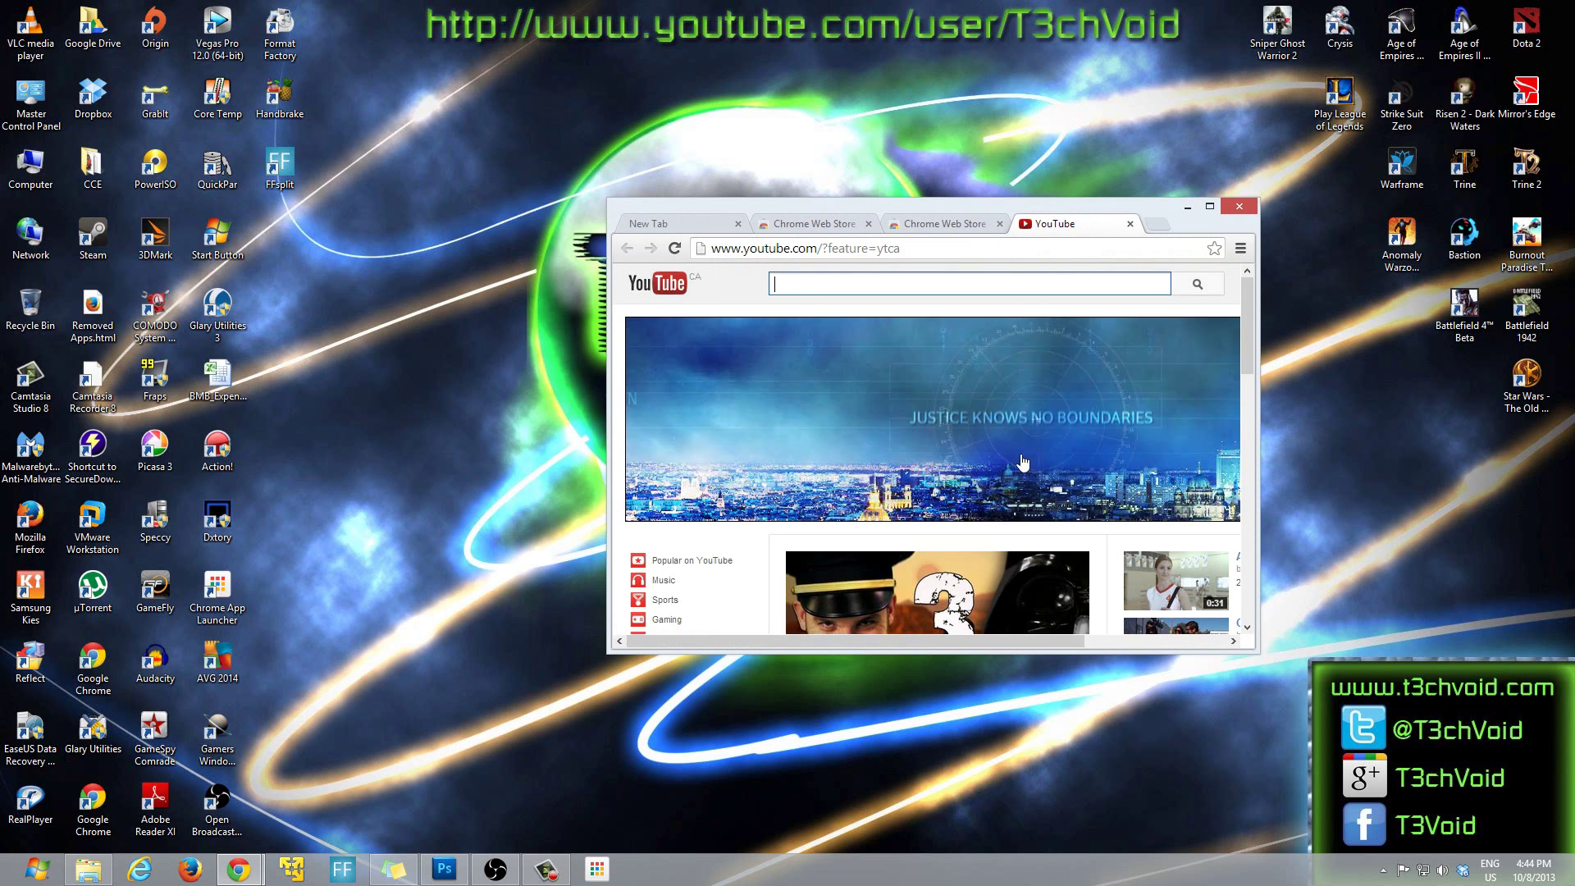
click(608, 871)
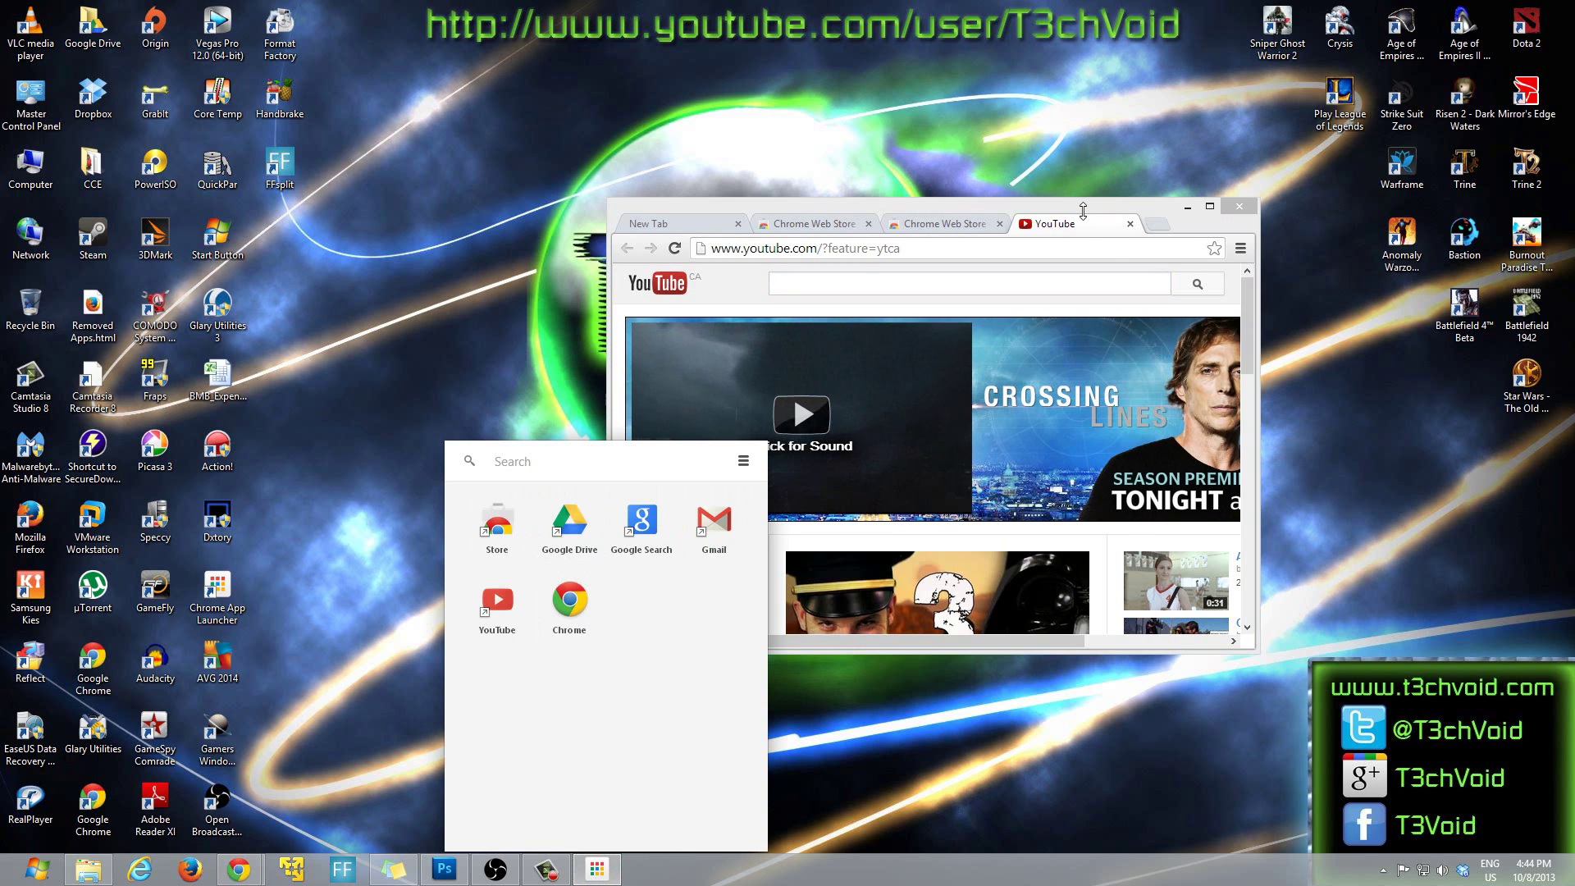
drag(1072, 212, 1044, 204)
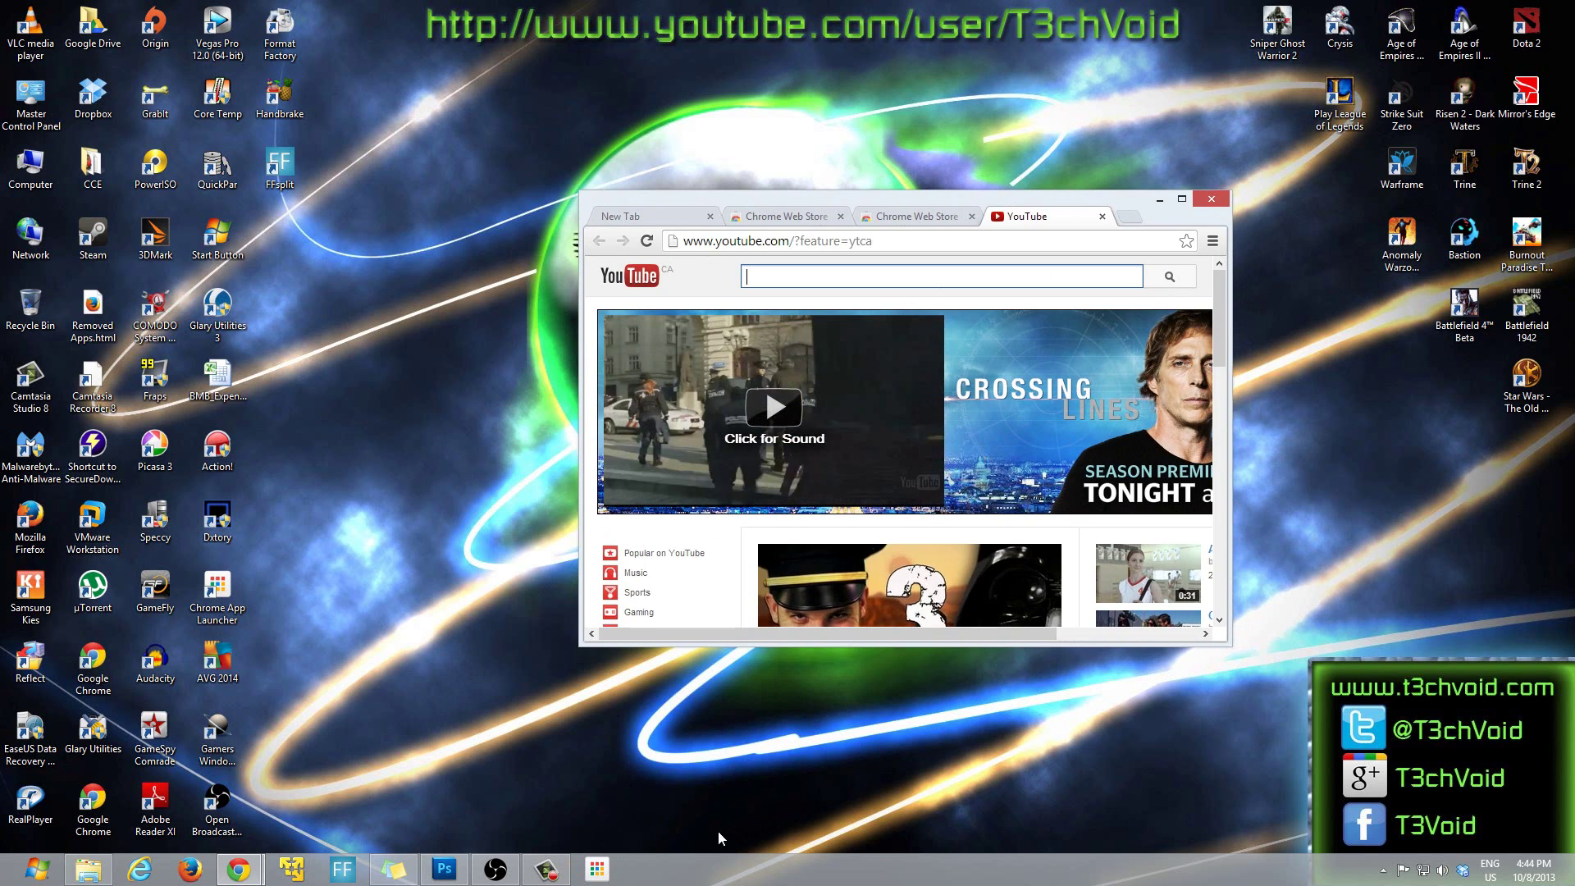
click(597, 869)
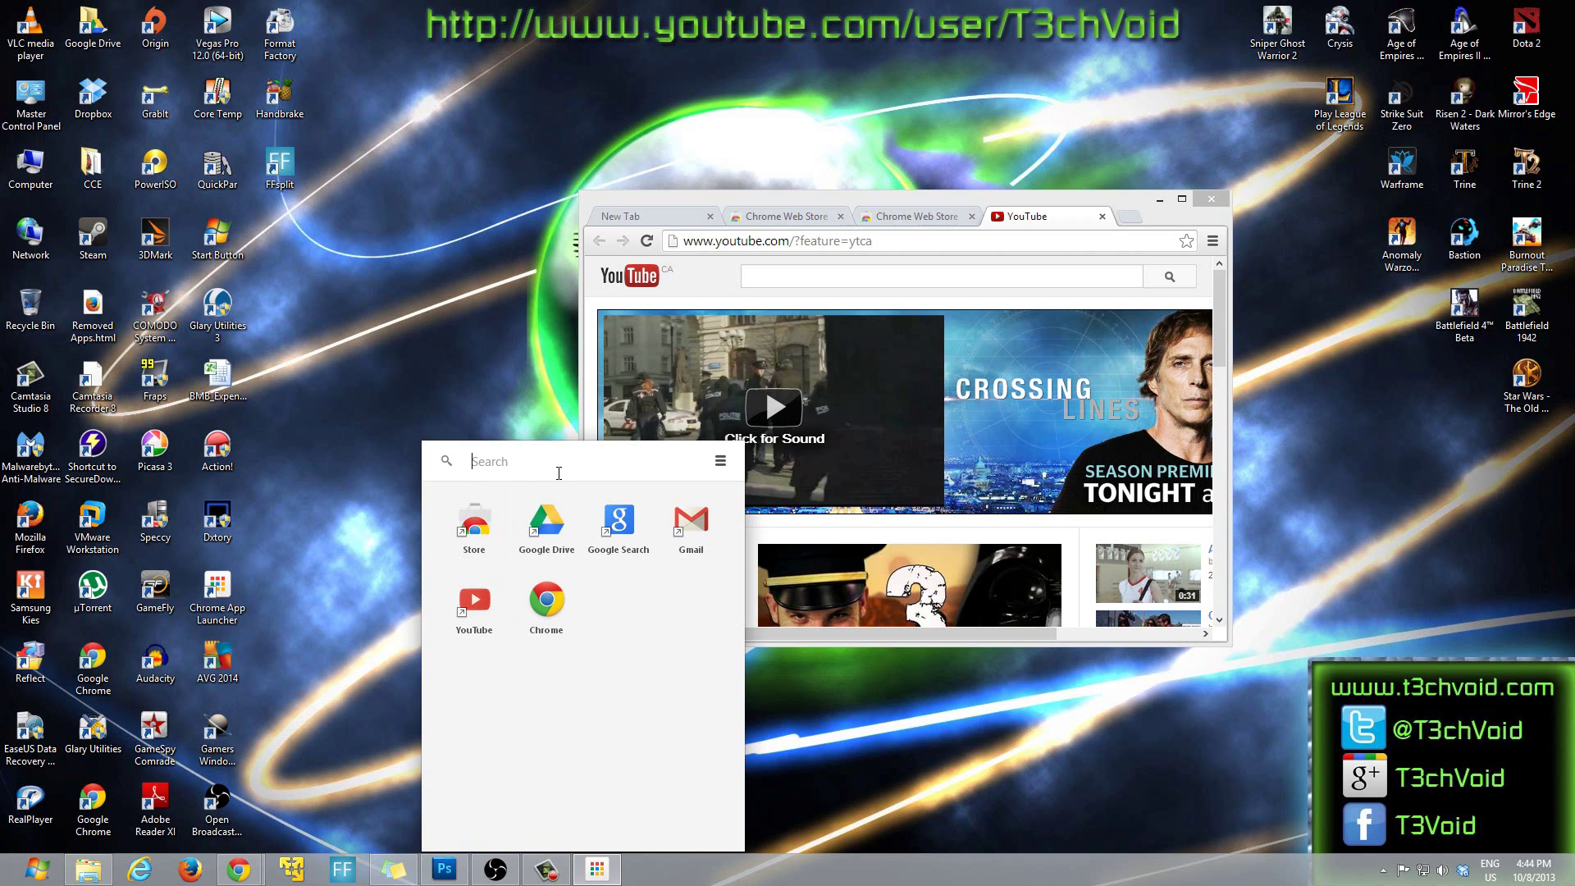
Step: Add Google Maps via a launcher search for 'maps', then search the launcher for 'news'
text(maps)
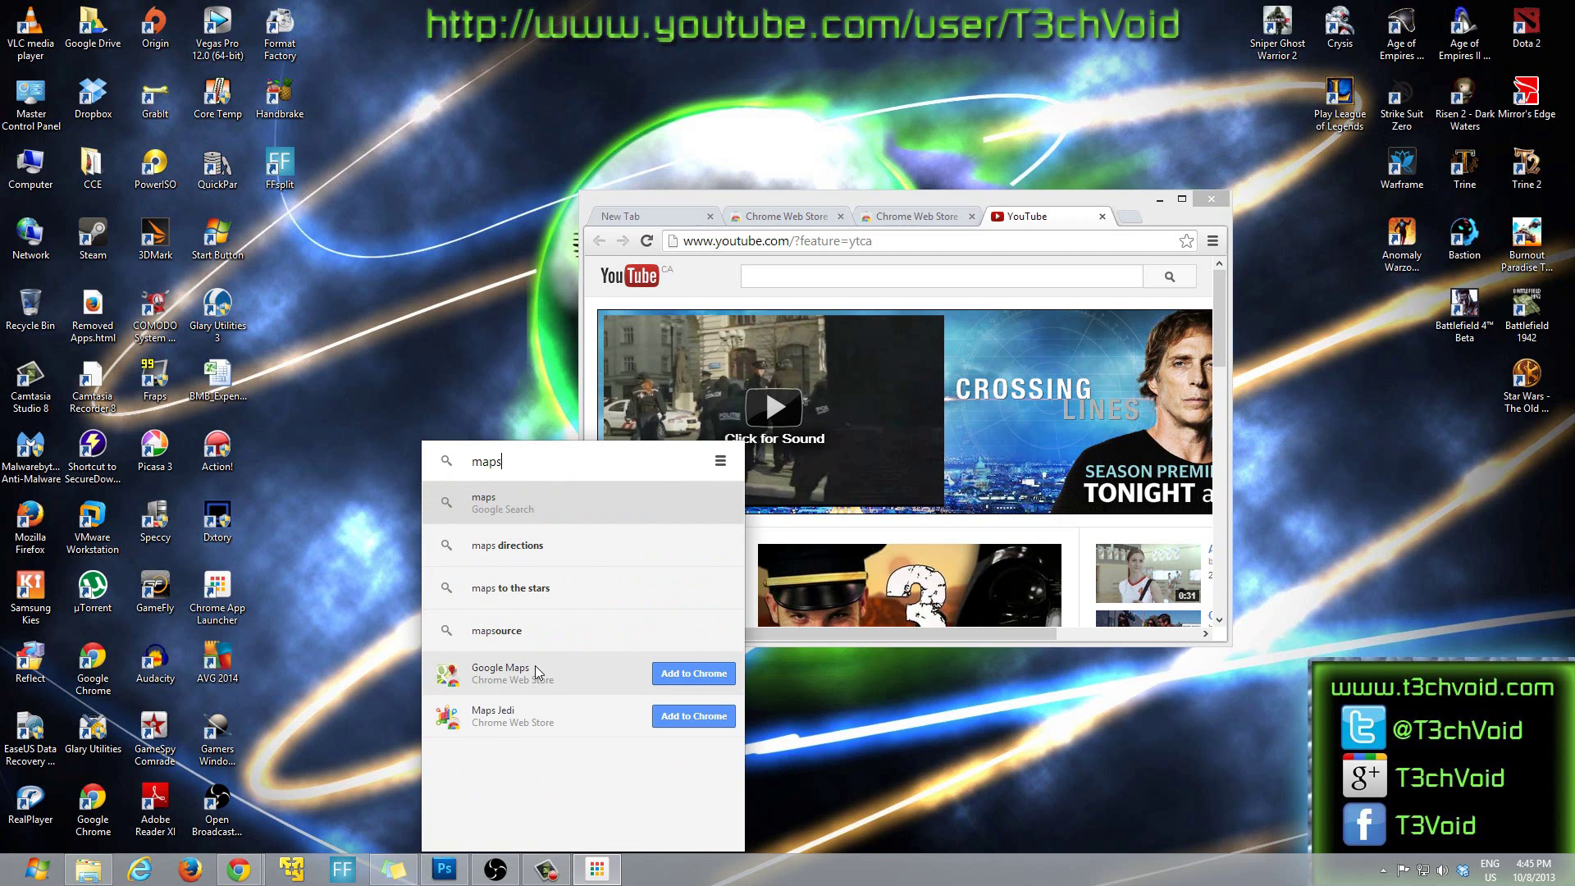
click(693, 674)
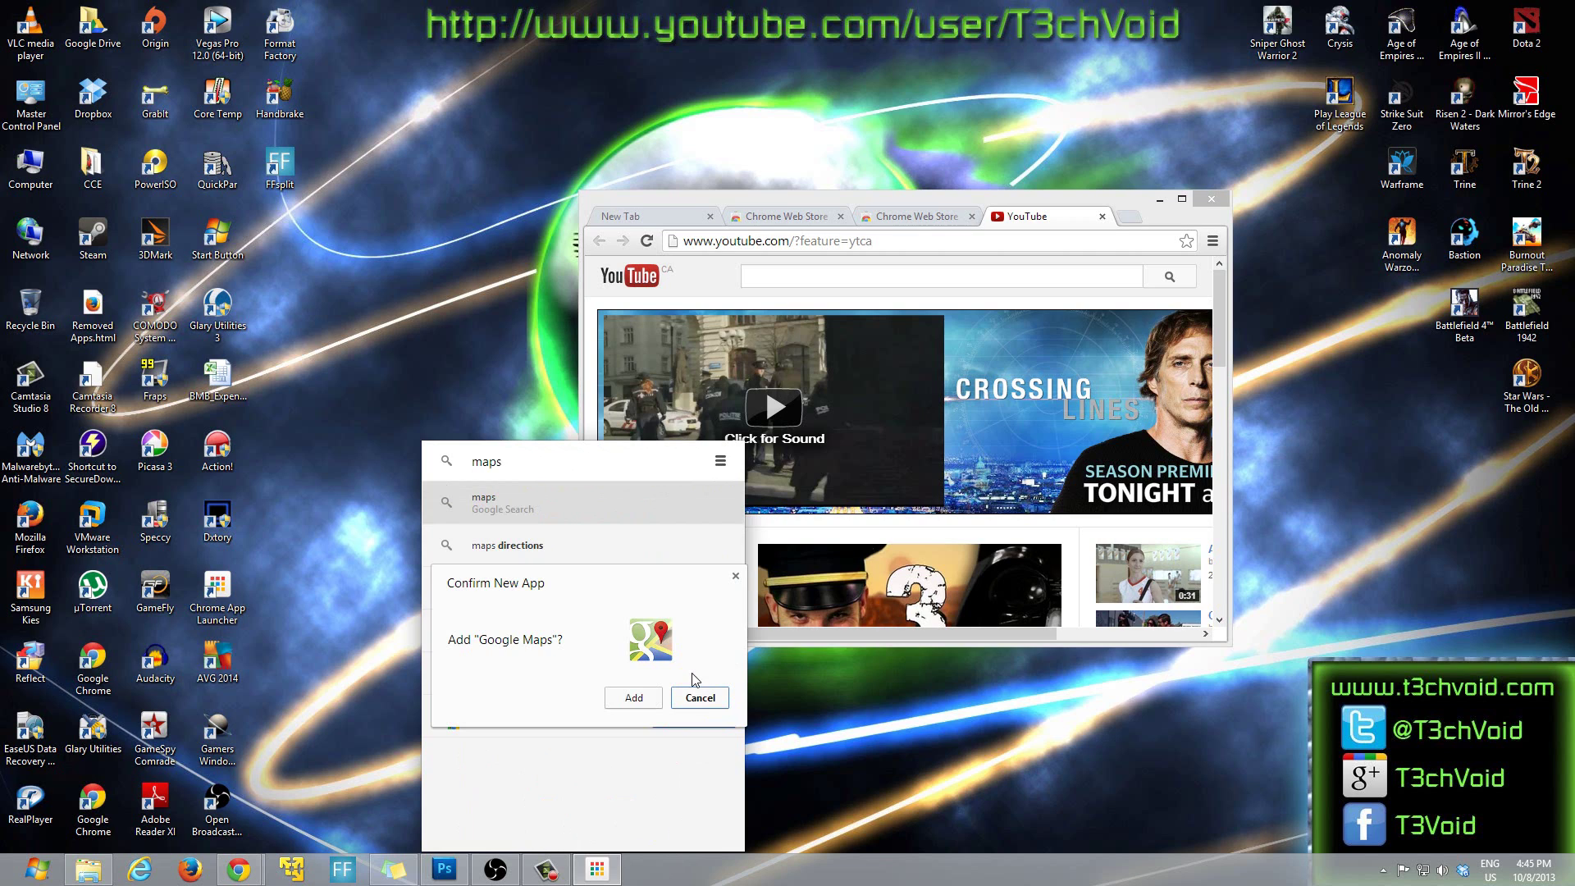
click(633, 698)
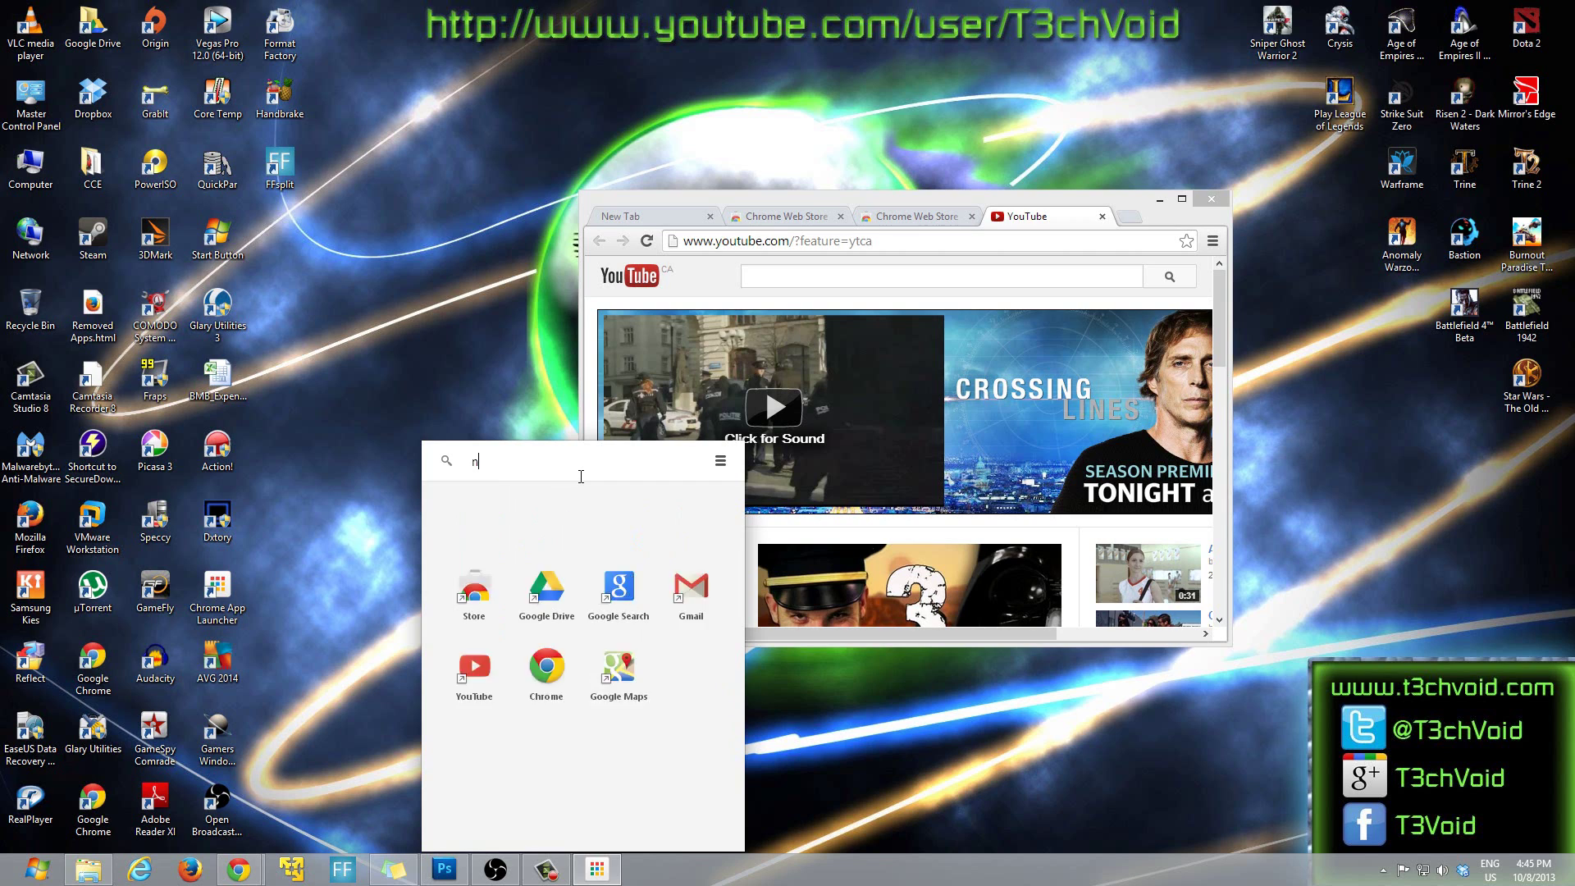
text(news)
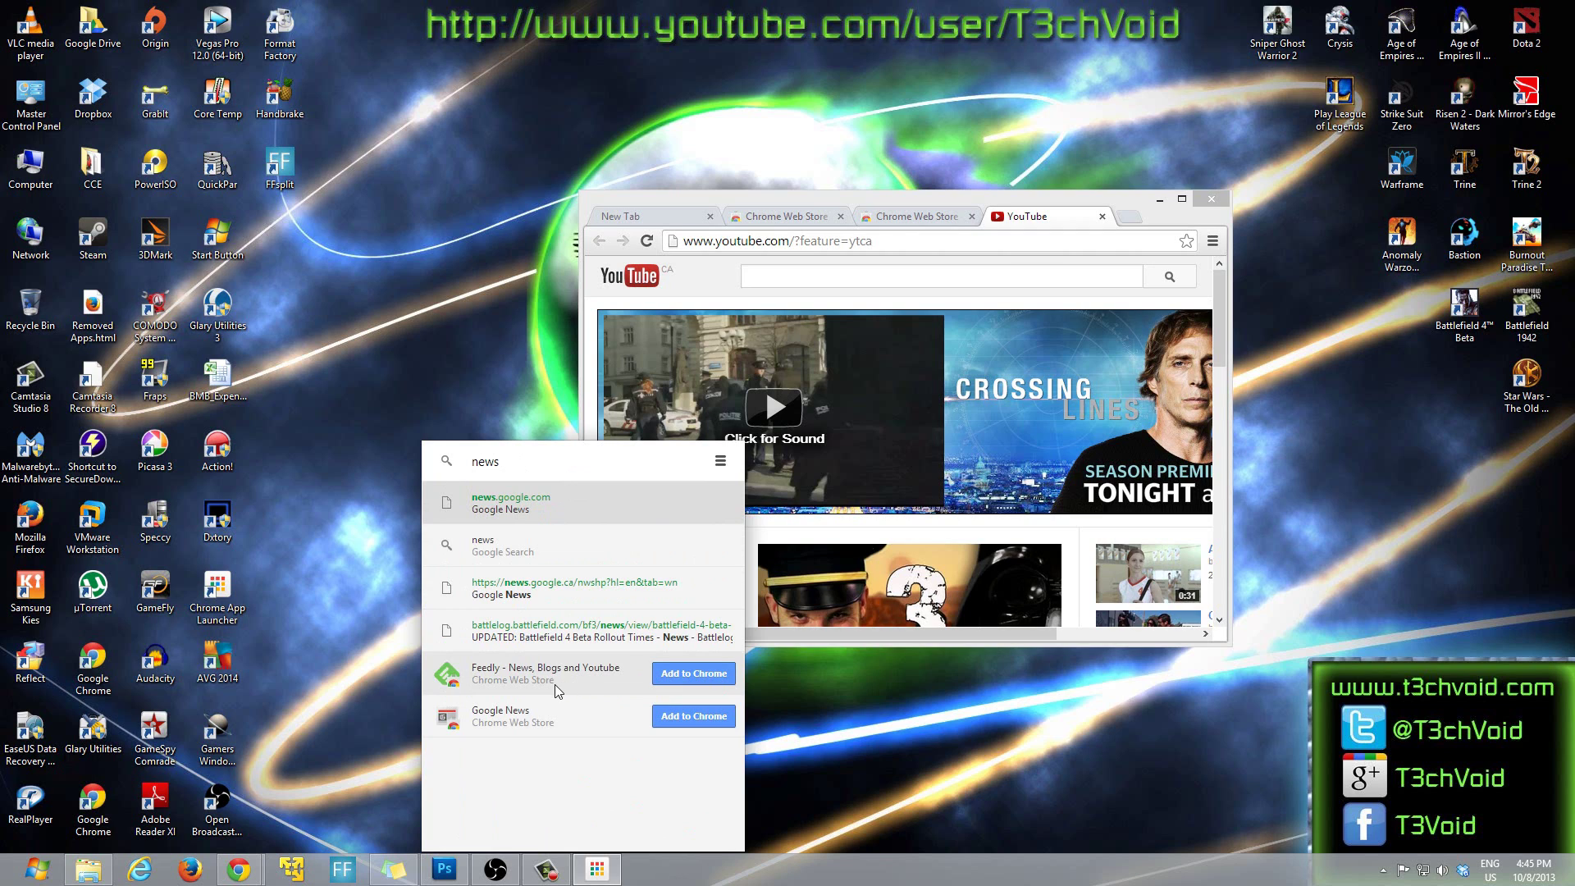
Step: Add Google News to Chrome and launch Google Maps in a new tab
click(682, 716)
click(633, 698)
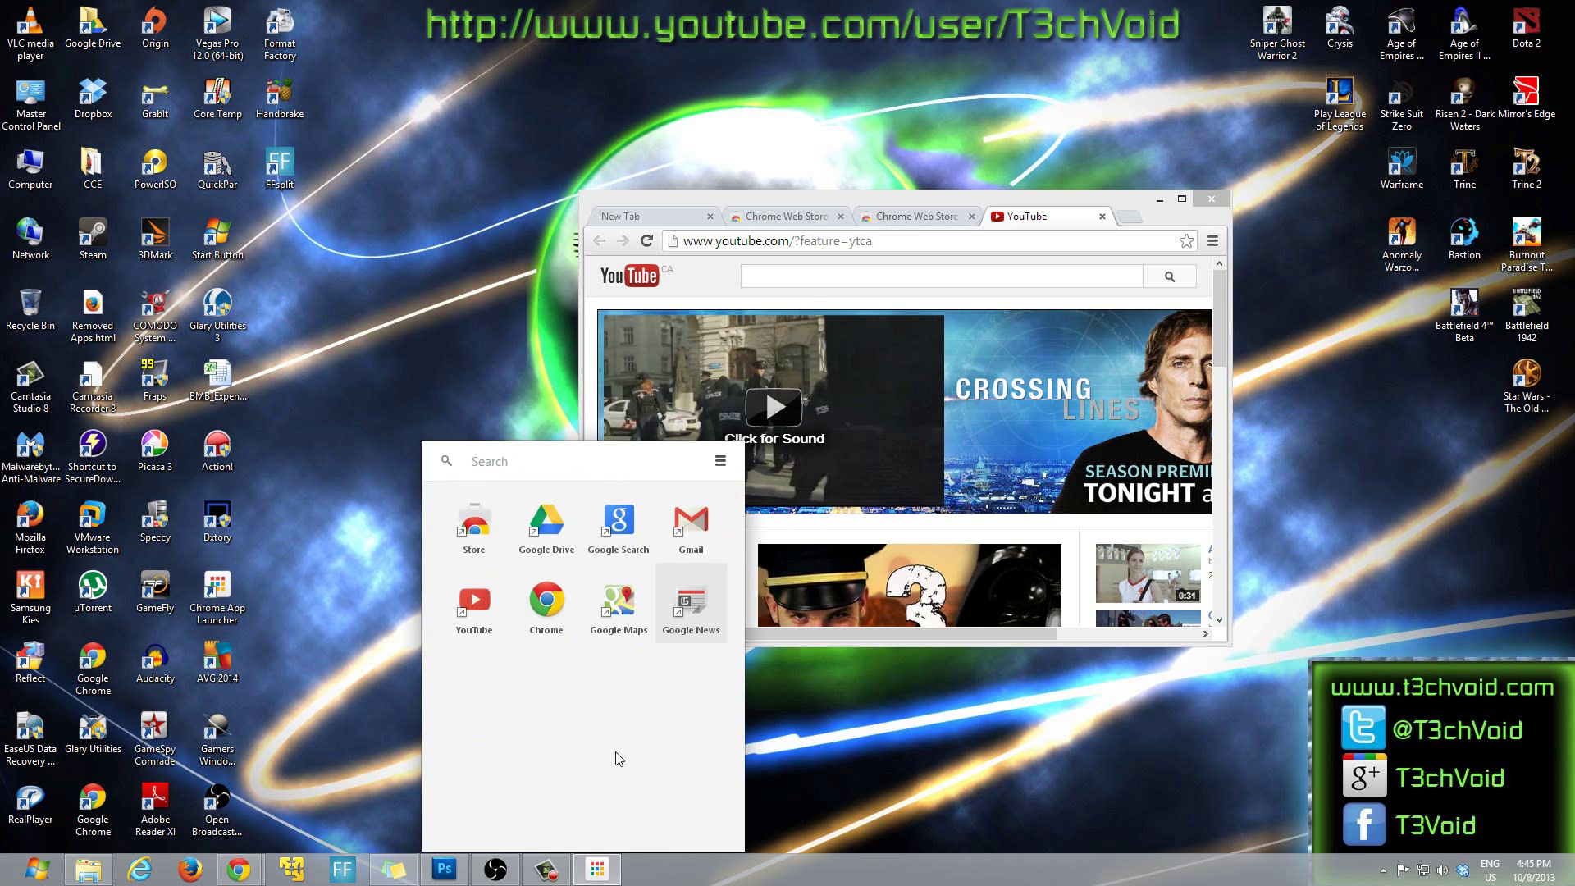
click(618, 607)
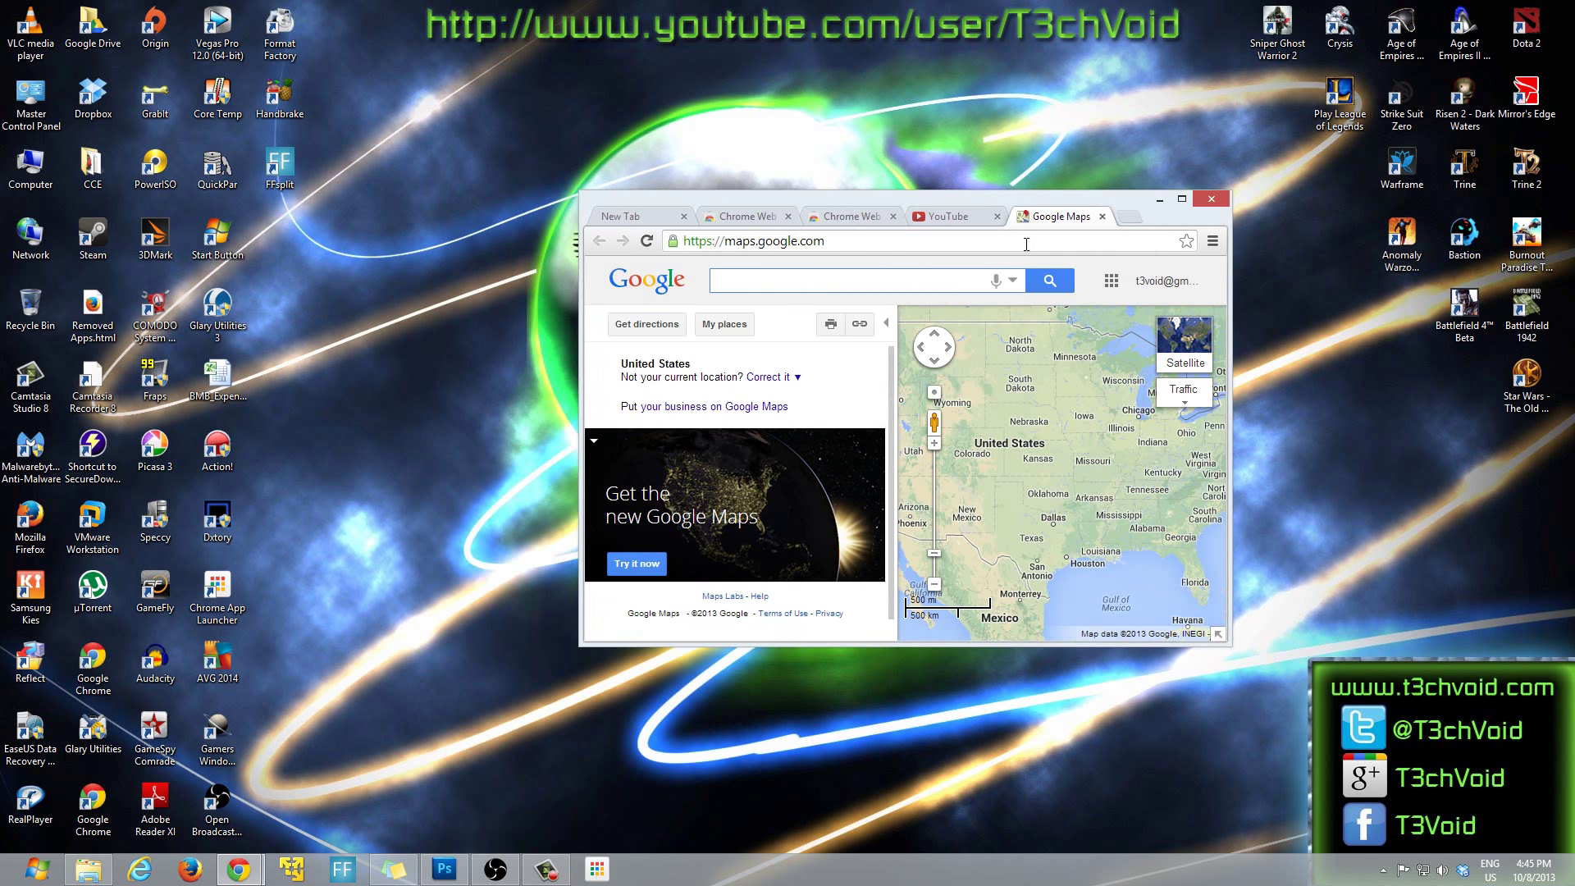
Step: Search the launcher for 'angry' and add the Angry Birds app to Chrome
click(596, 869)
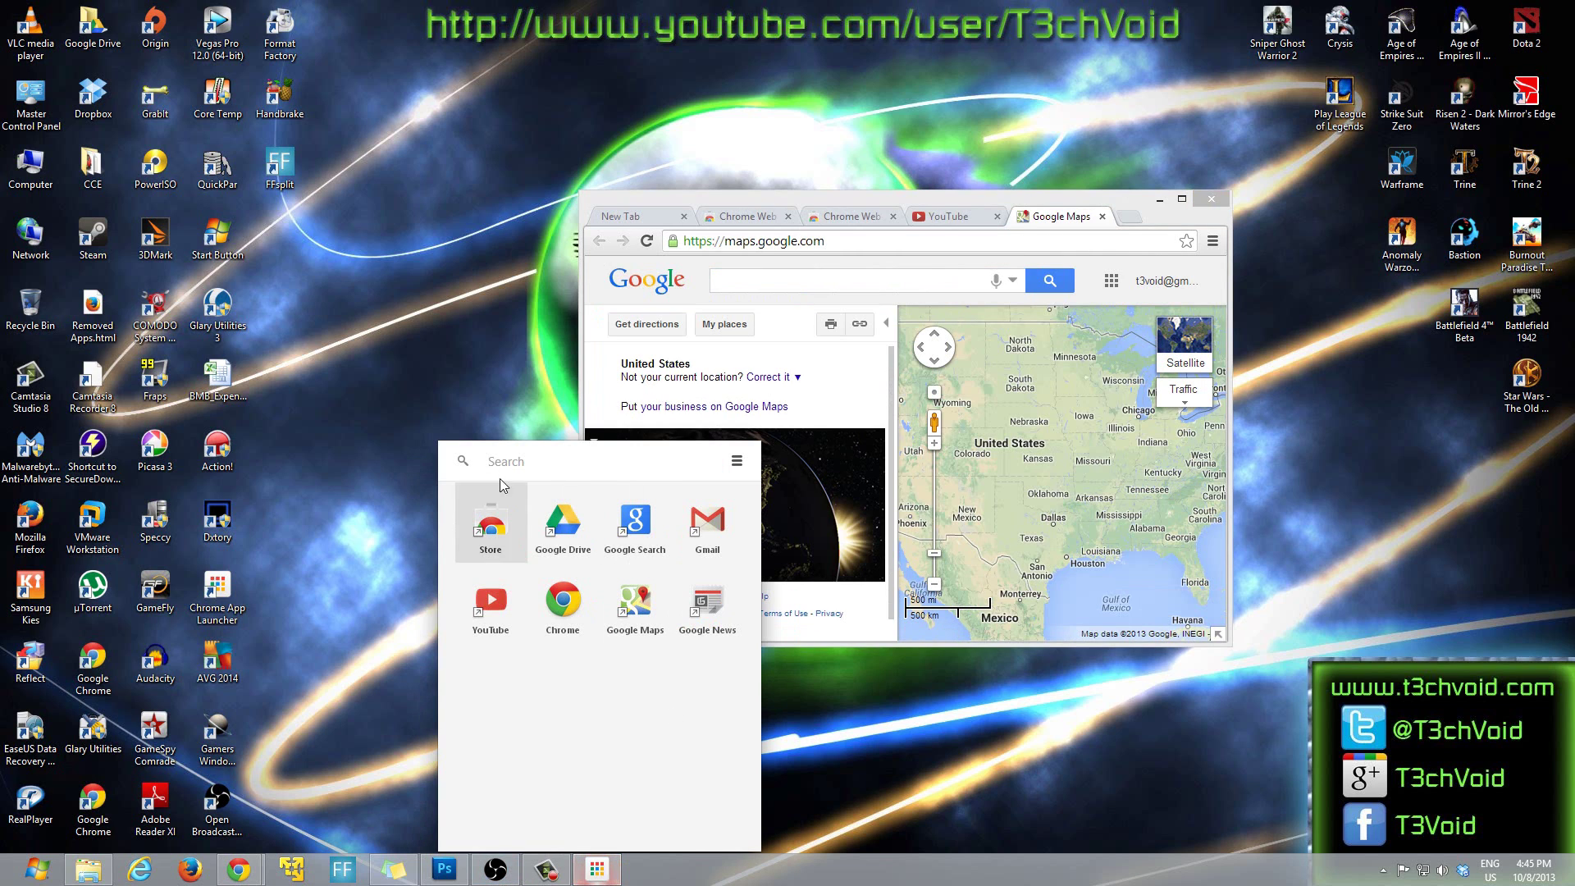
text(angry)
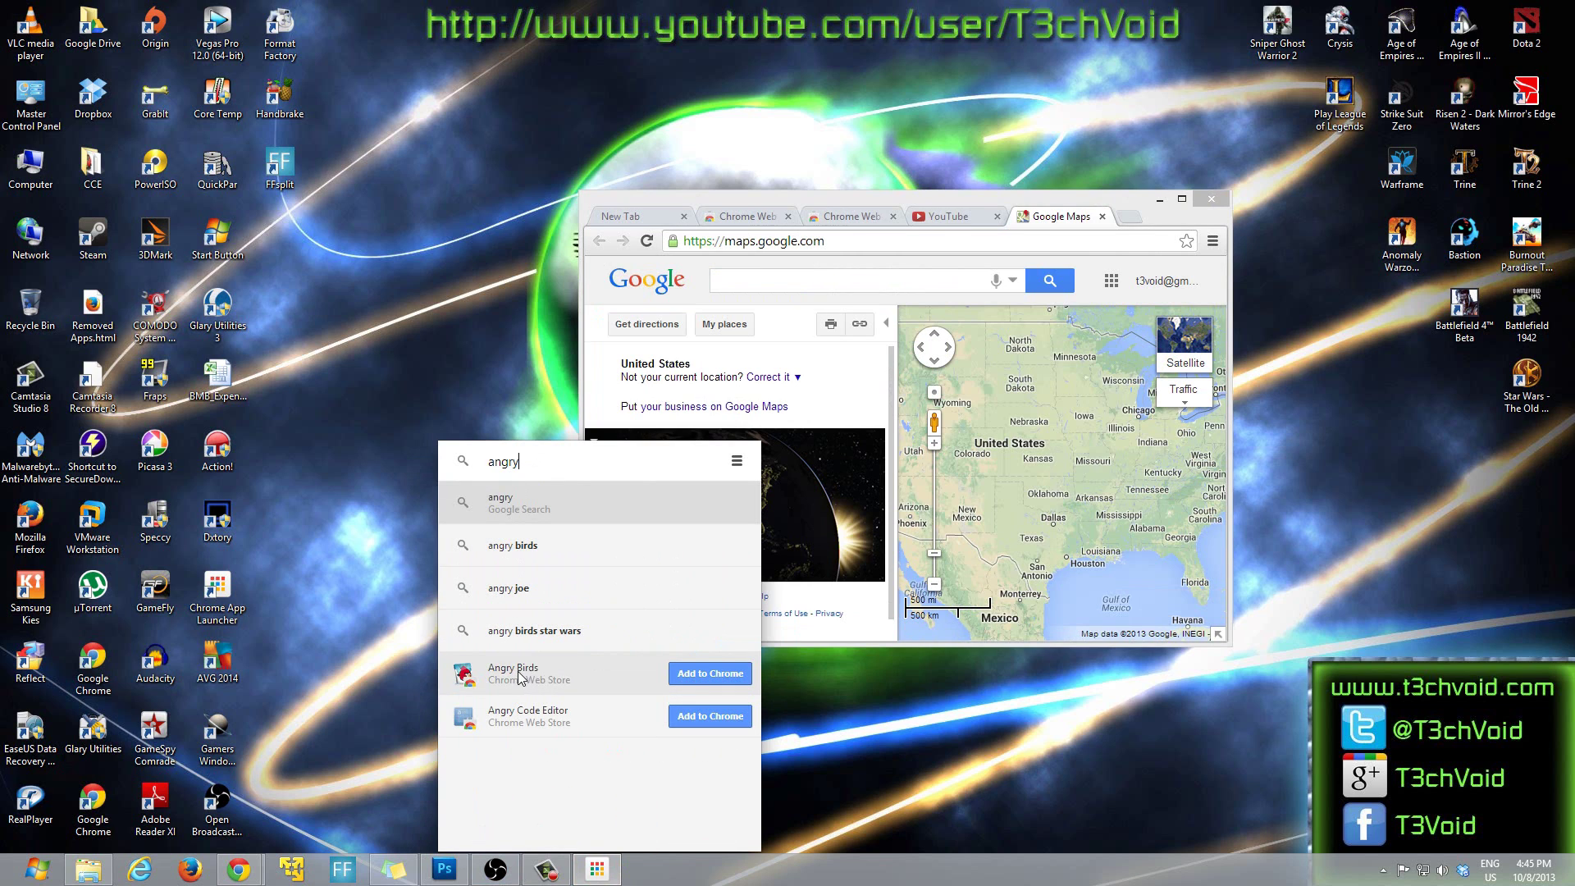
click(687, 681)
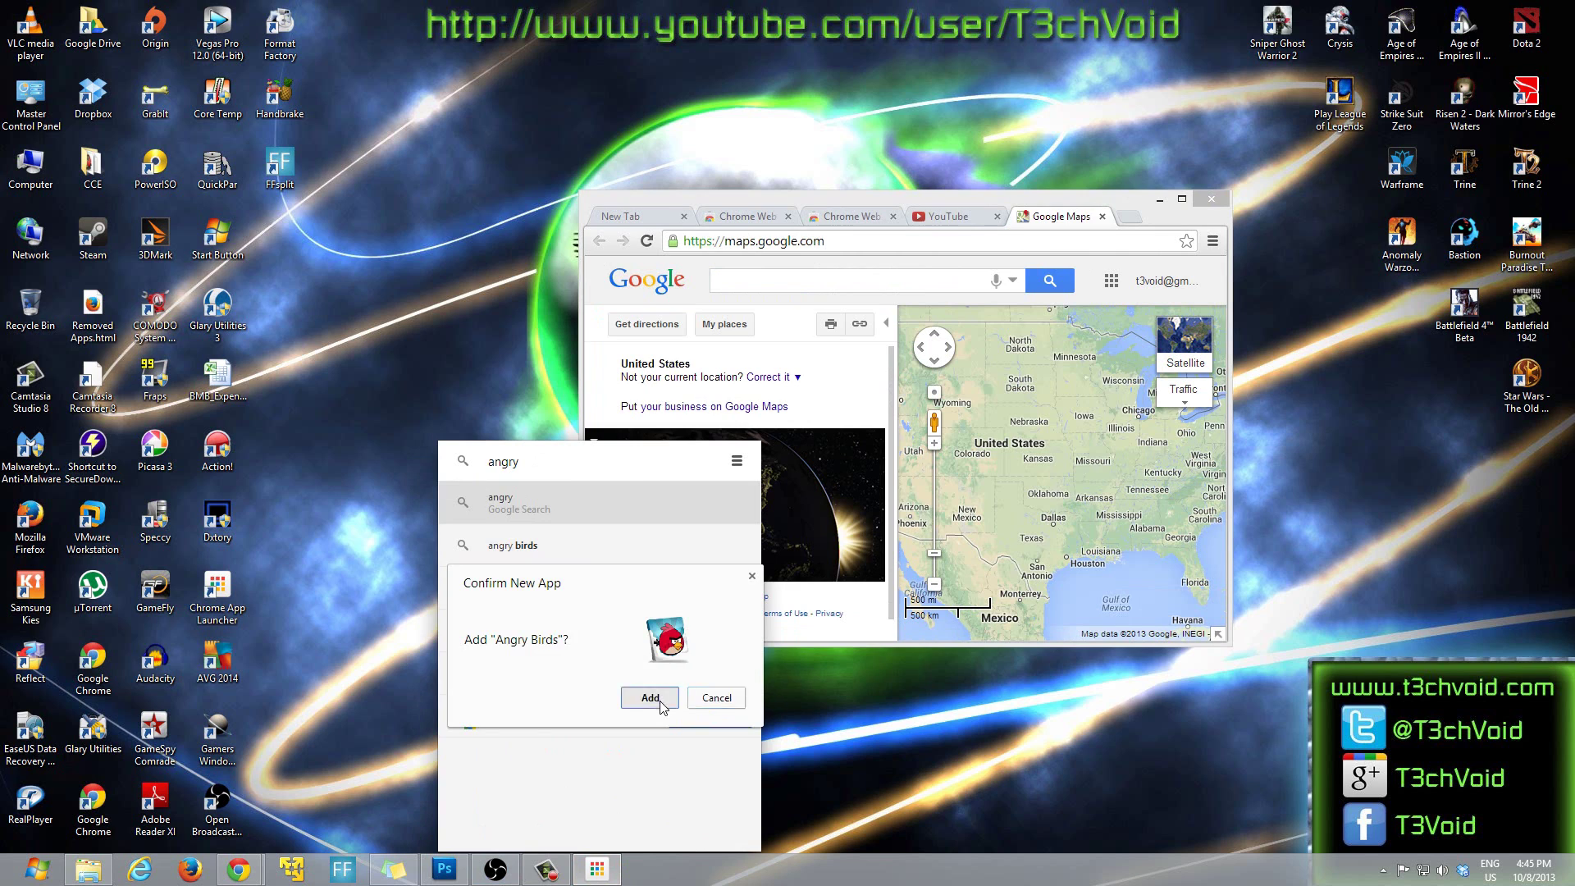
click(656, 701)
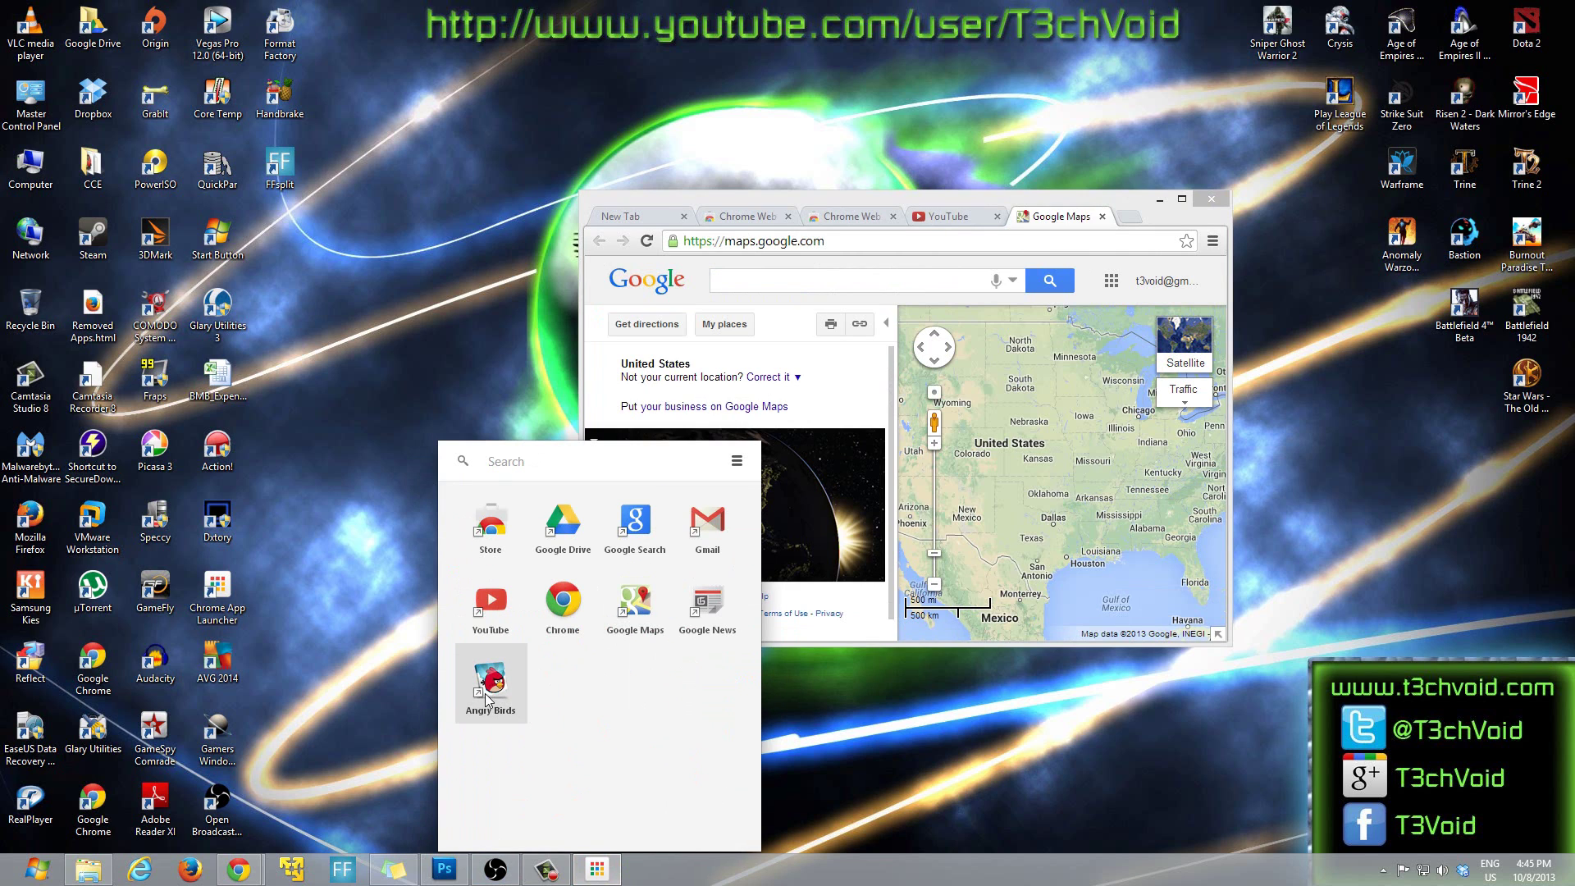
Step: Launch Angry Birds, type 'plex' in the reopened launcher, then close the Angry Birds tab
click(500, 691)
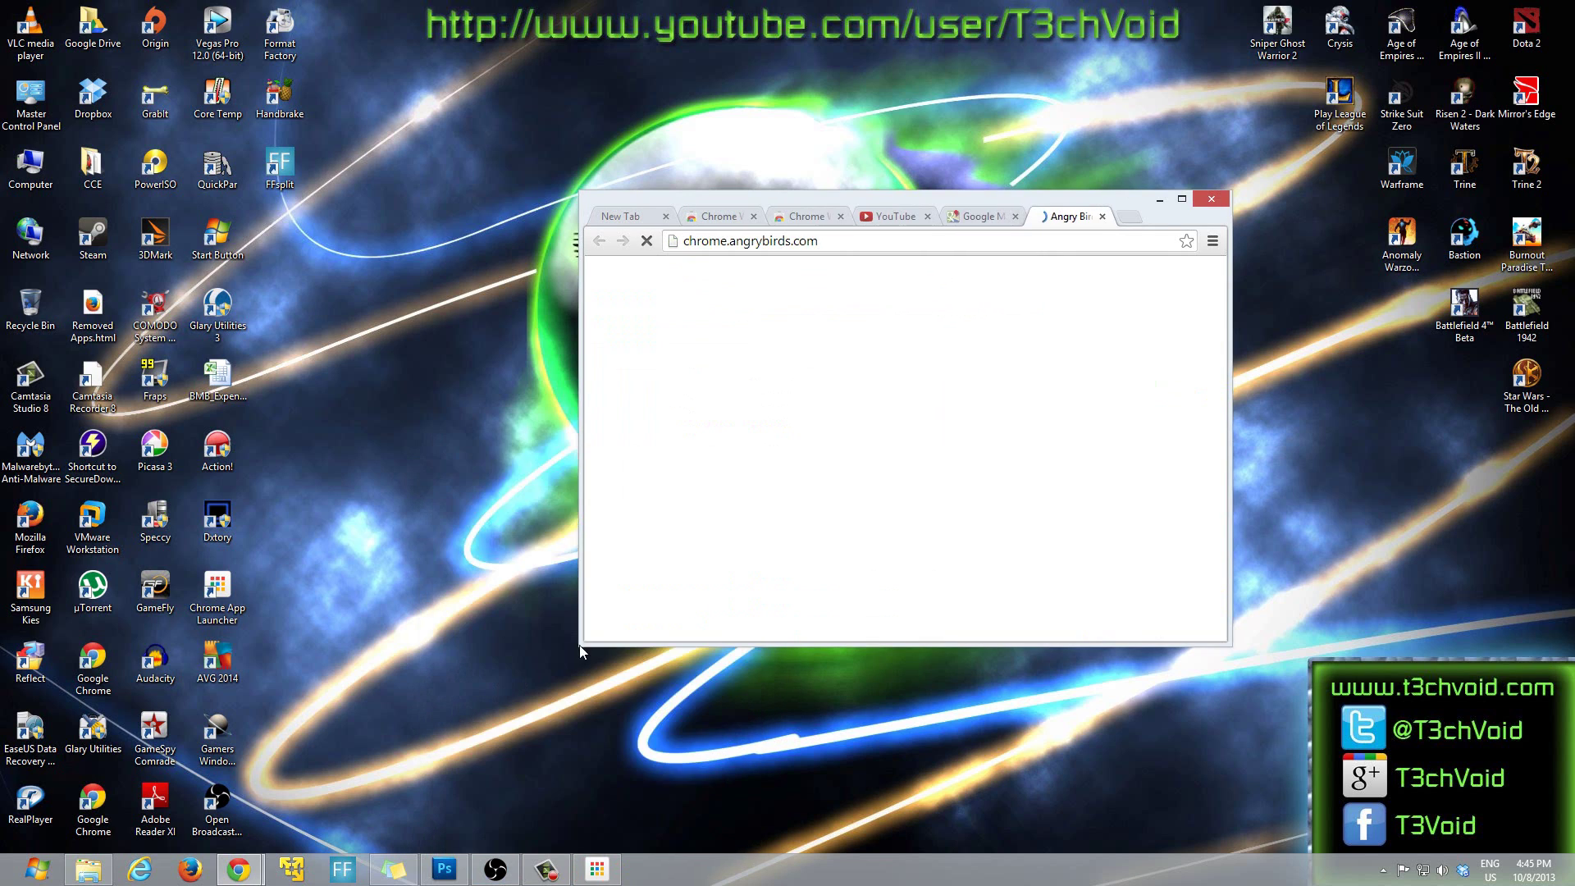
click(594, 871)
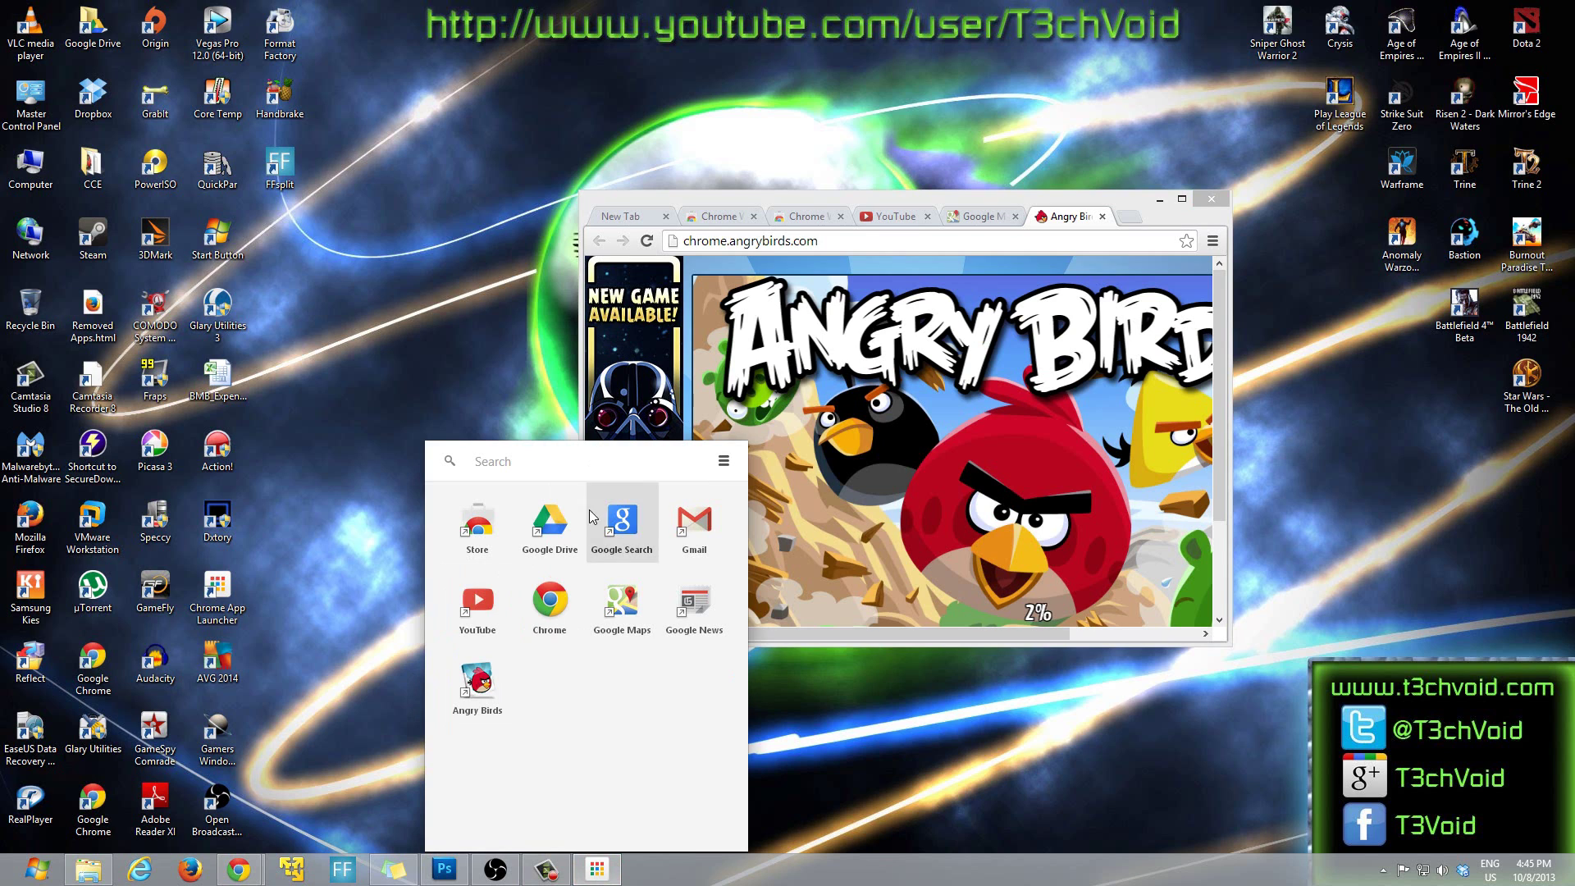
text(plex)
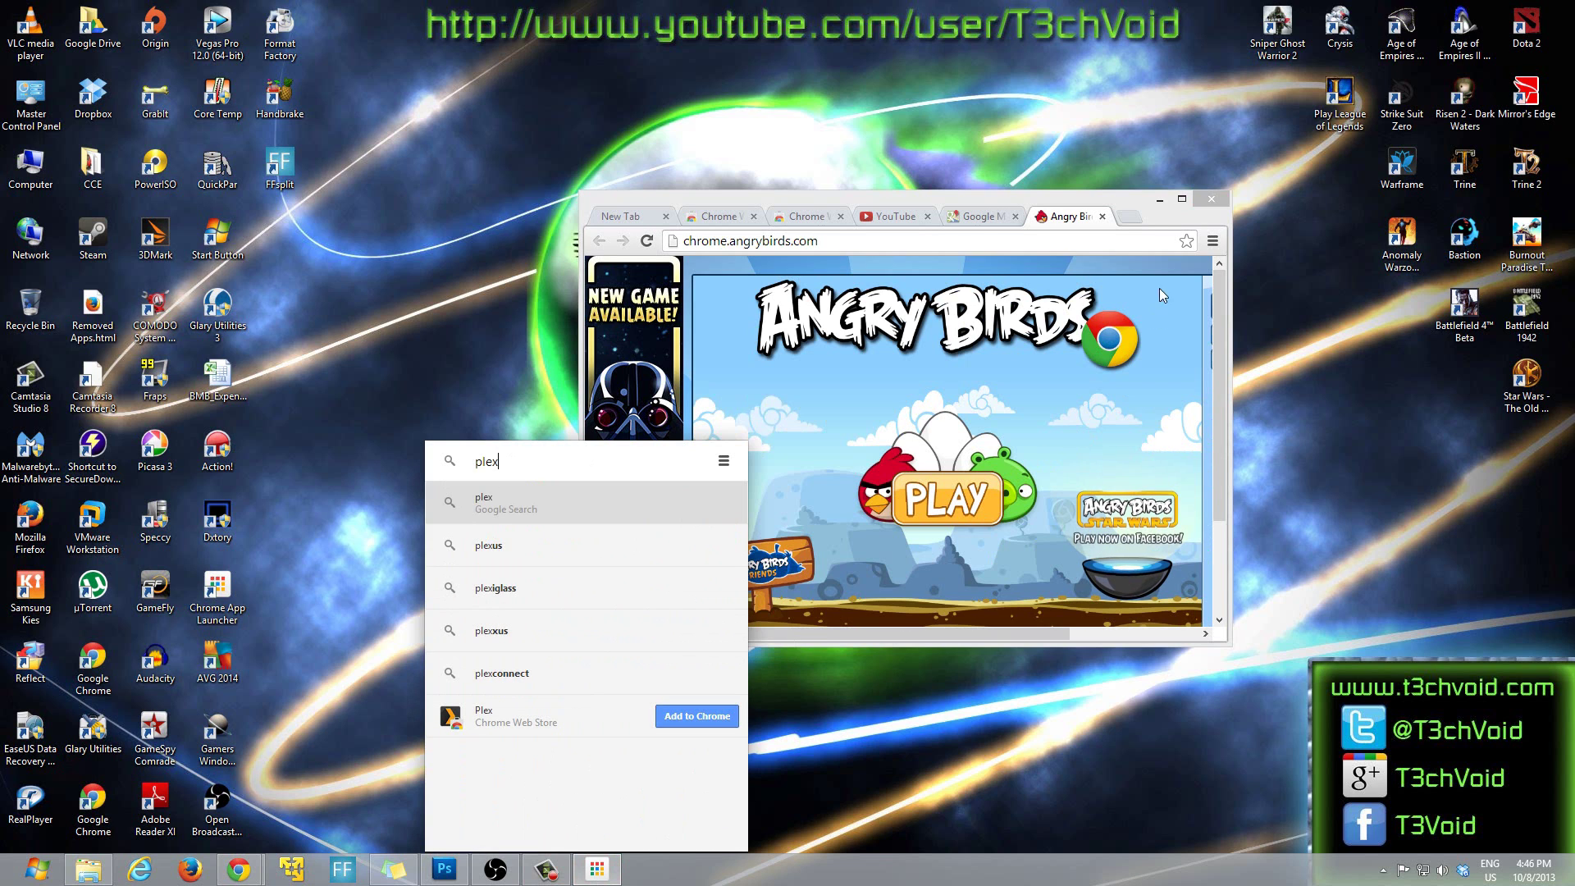
click(1103, 215)
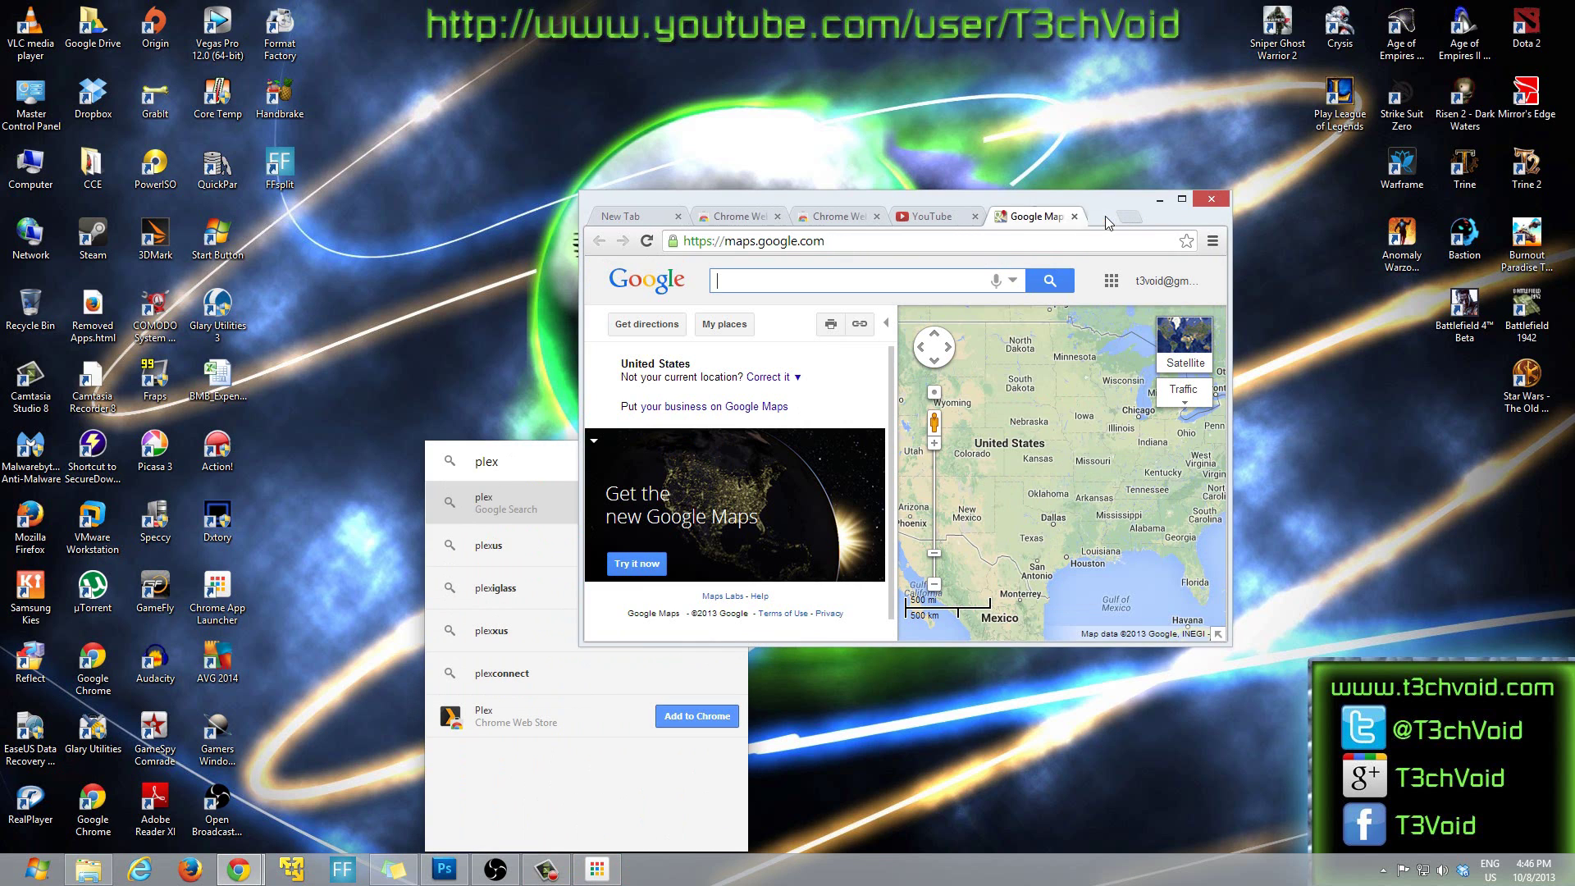
Step: Search the launcher for 'plex', add the Plex app, launch it, and nudge its window
click(597, 869)
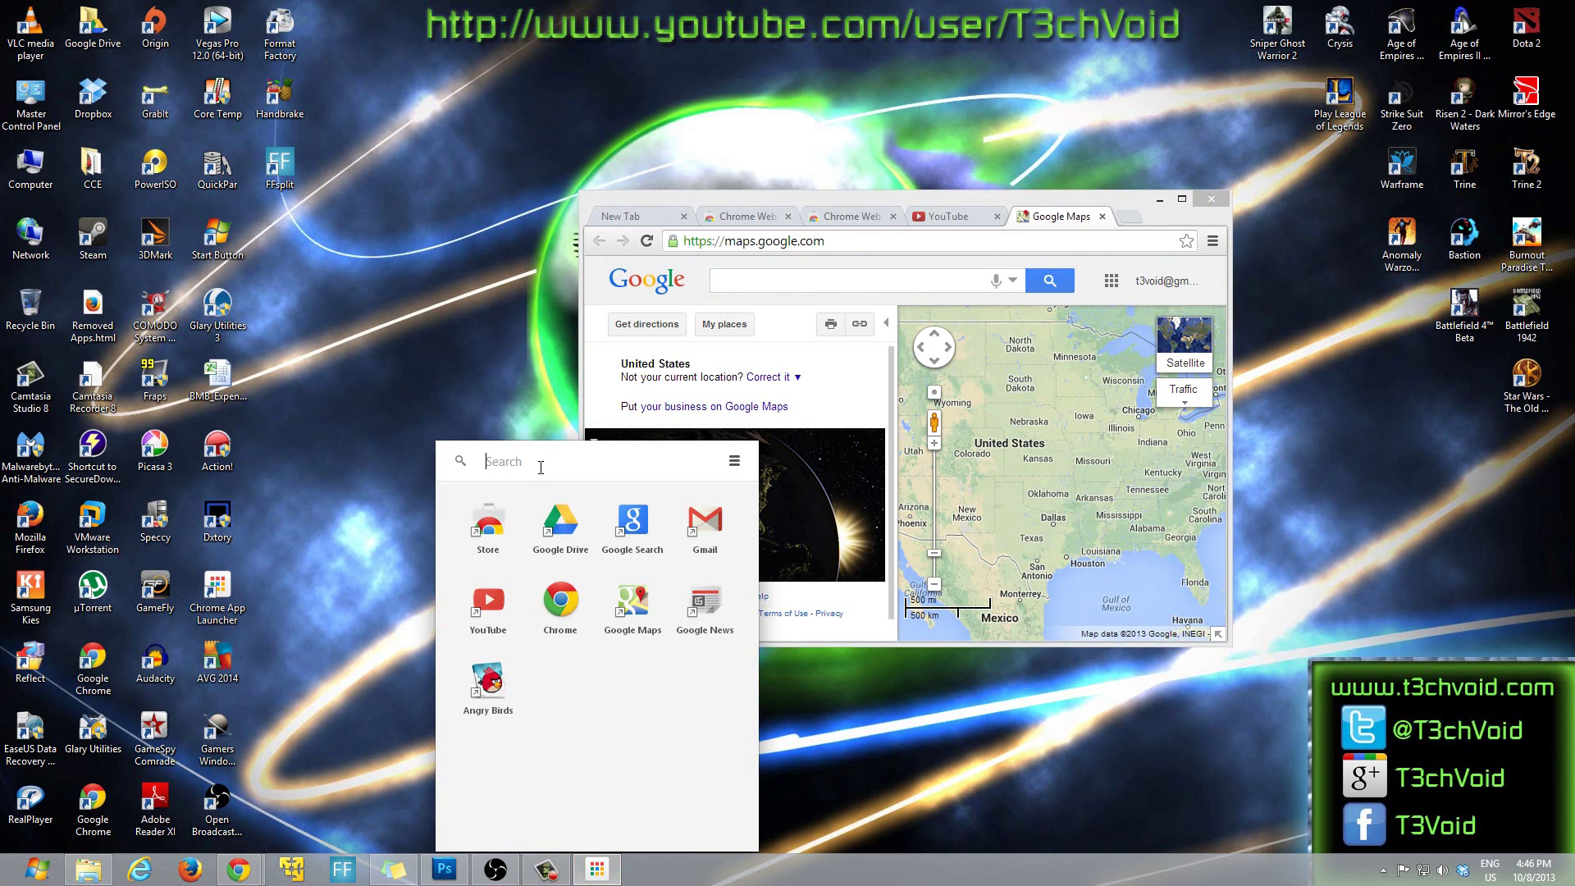
text(plex)
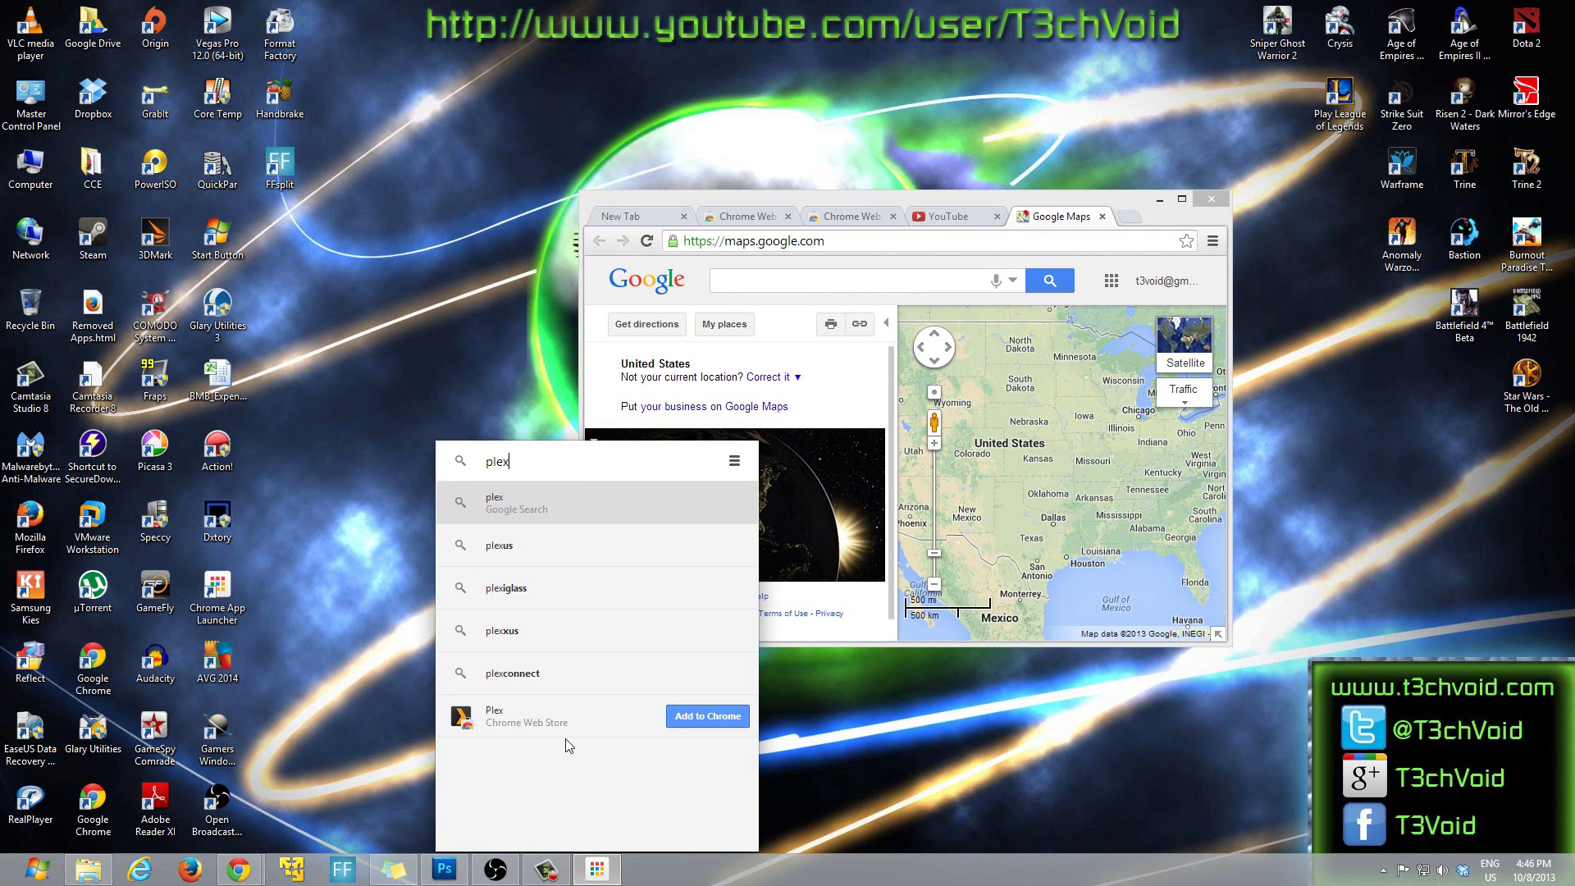
click(686, 715)
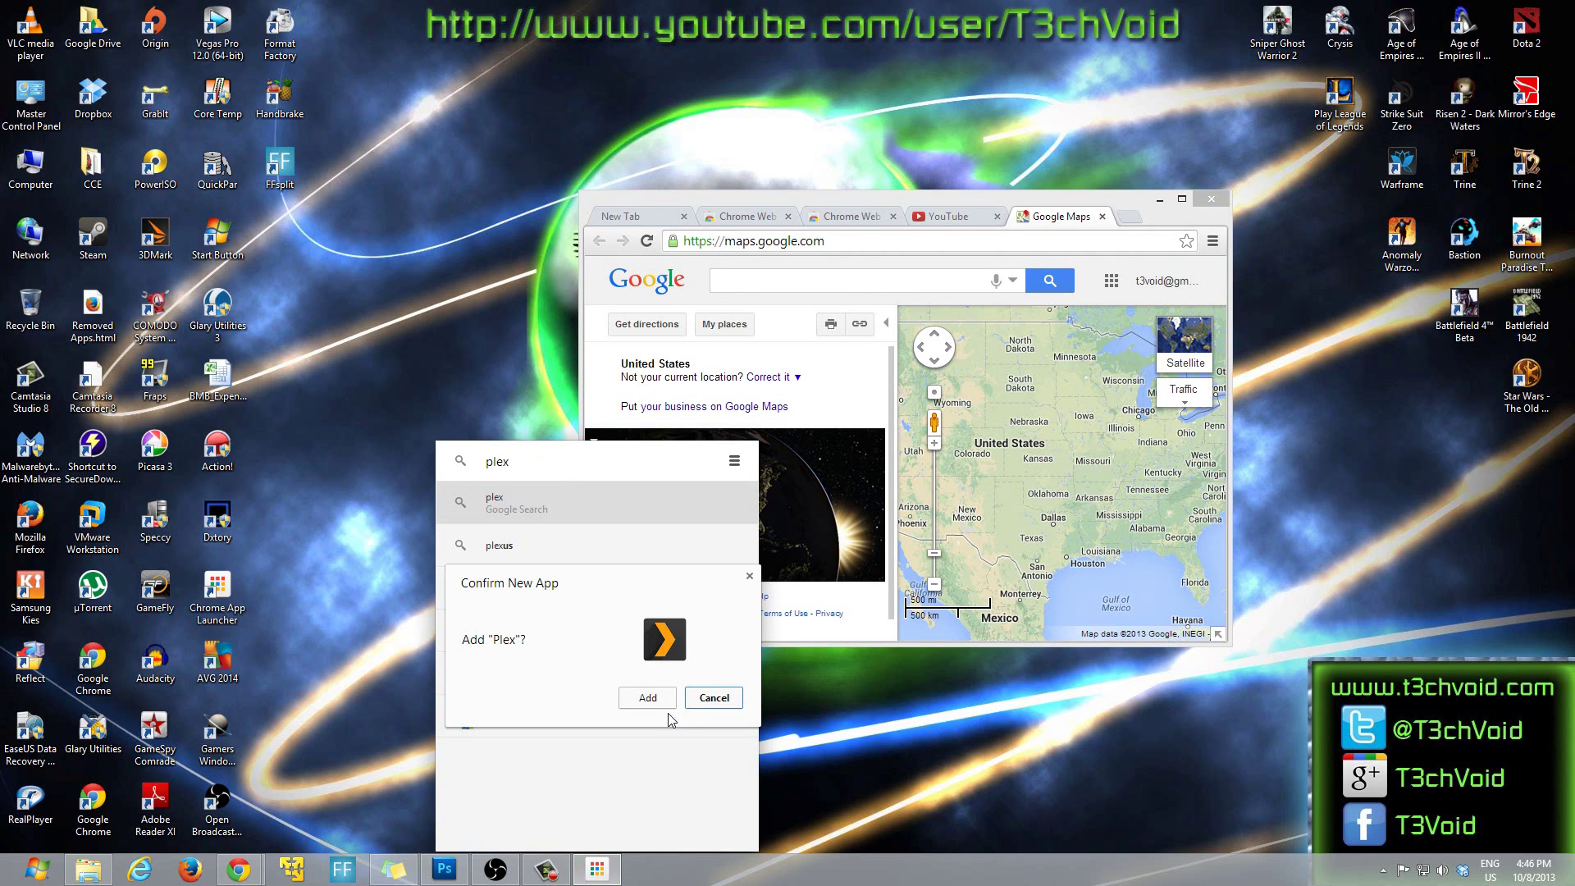
click(648, 698)
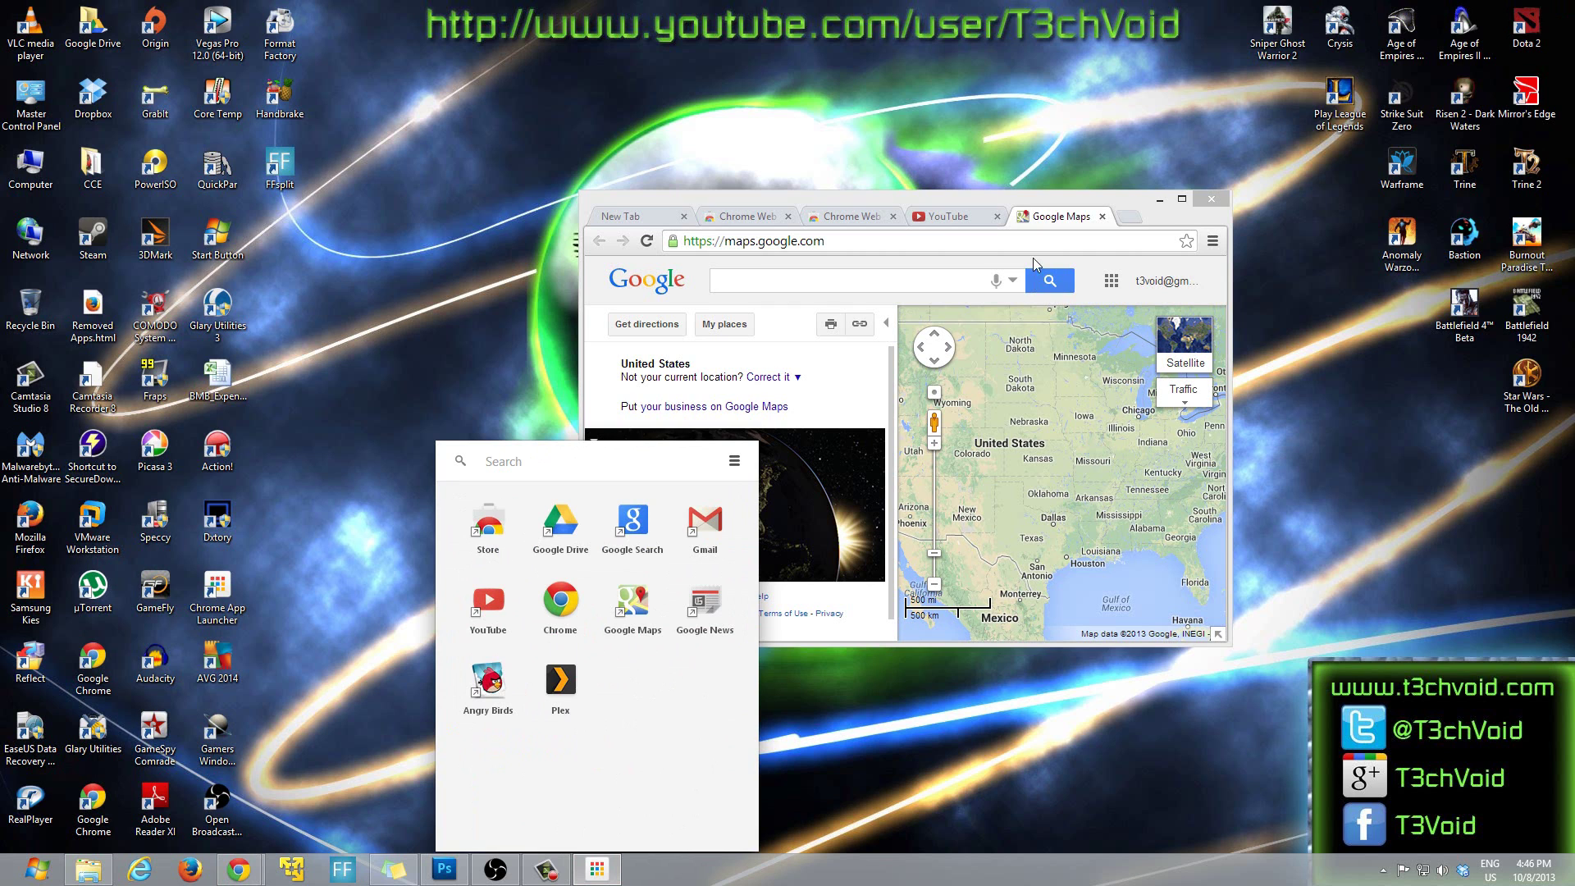
click(566, 695)
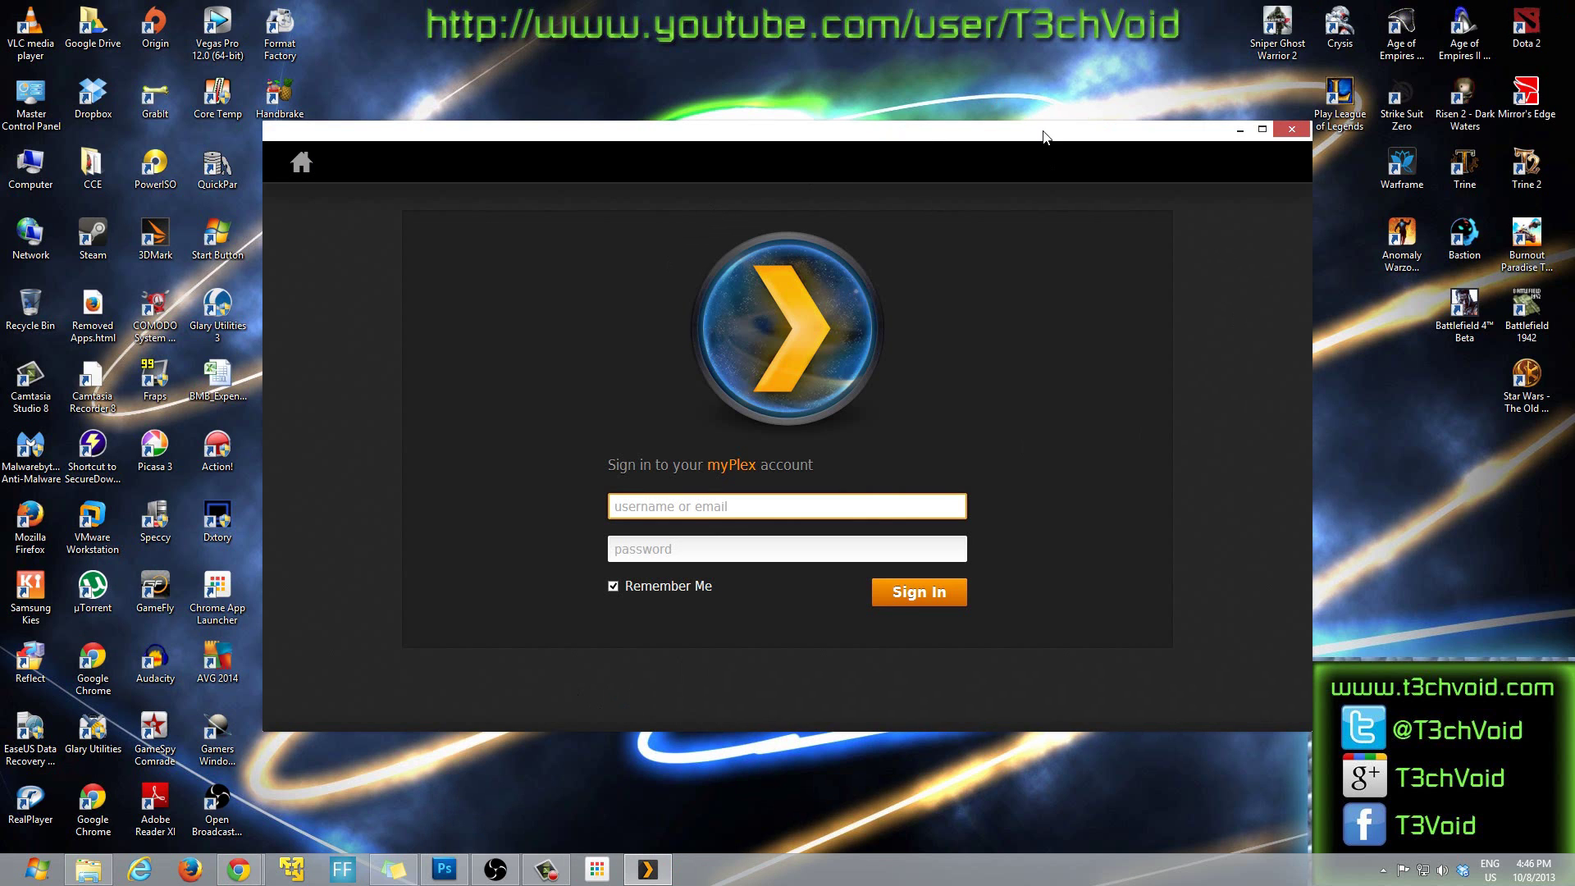
mouse_move(1036, 129)
mouse_down()
mouse_move(1050, 177)
mouse_move(1014, 130)
mouse_up()
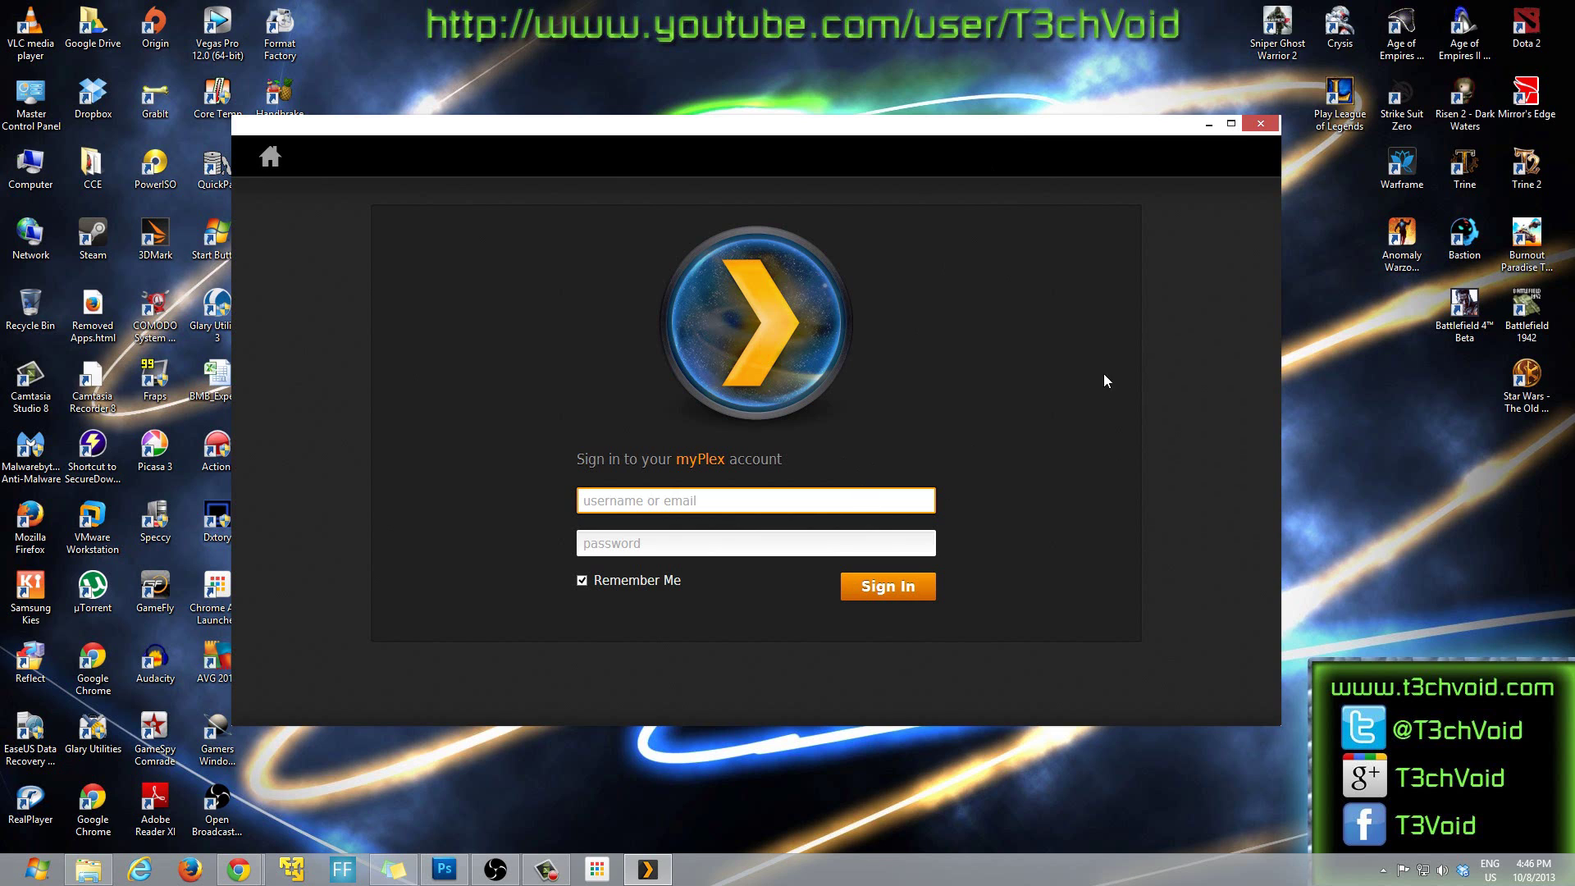
Step: Close the Plex window and reopen the App Launcher, now listing ten apps including Plex
click(1263, 125)
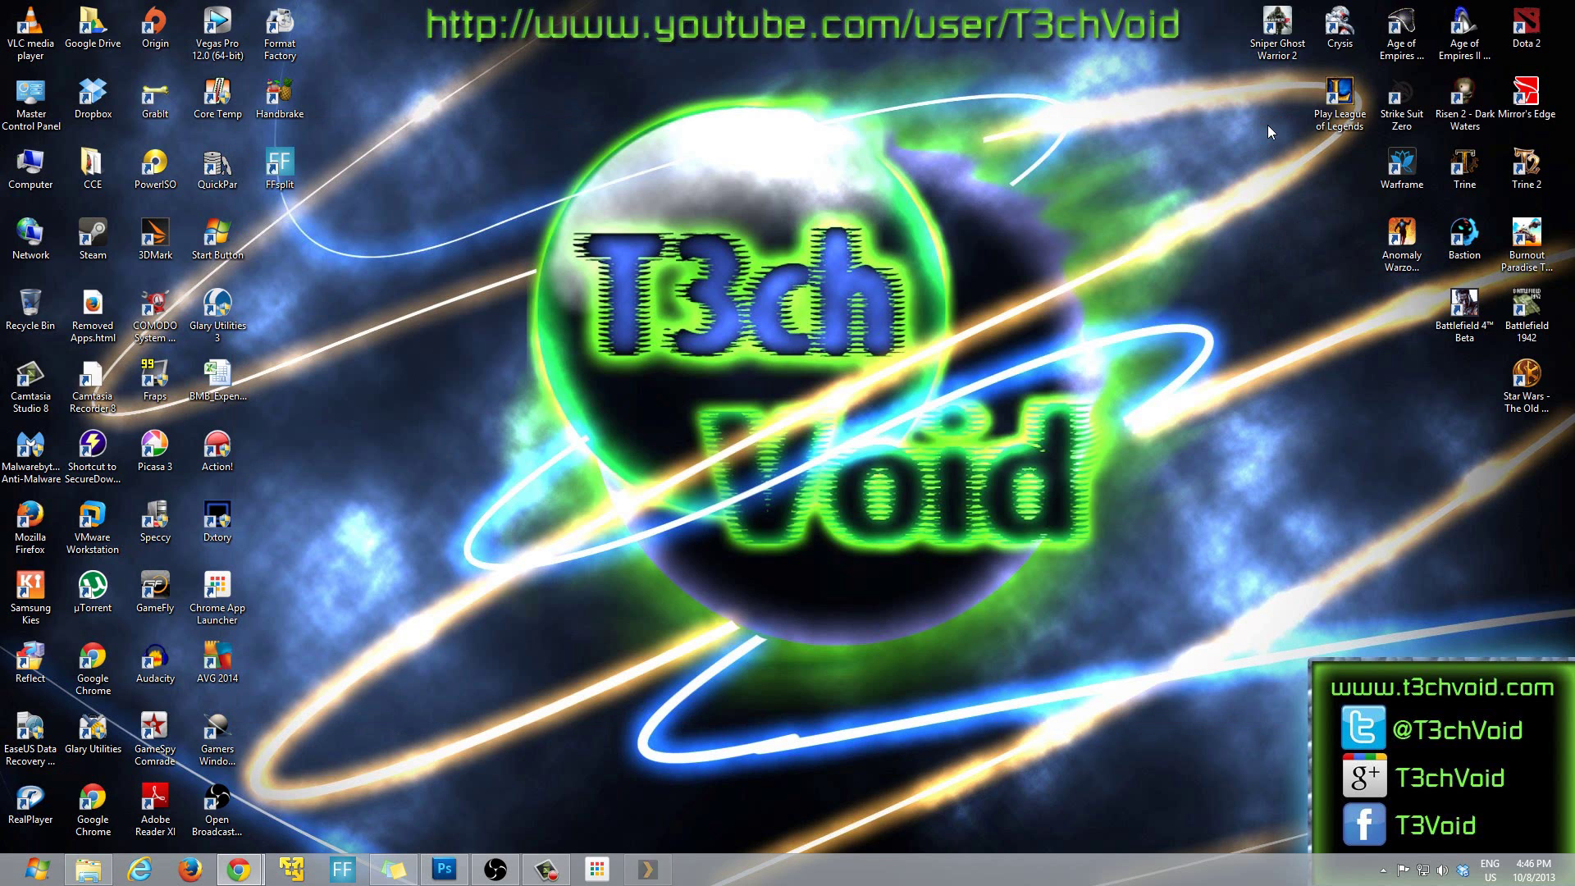
mouse_move(545, 868)
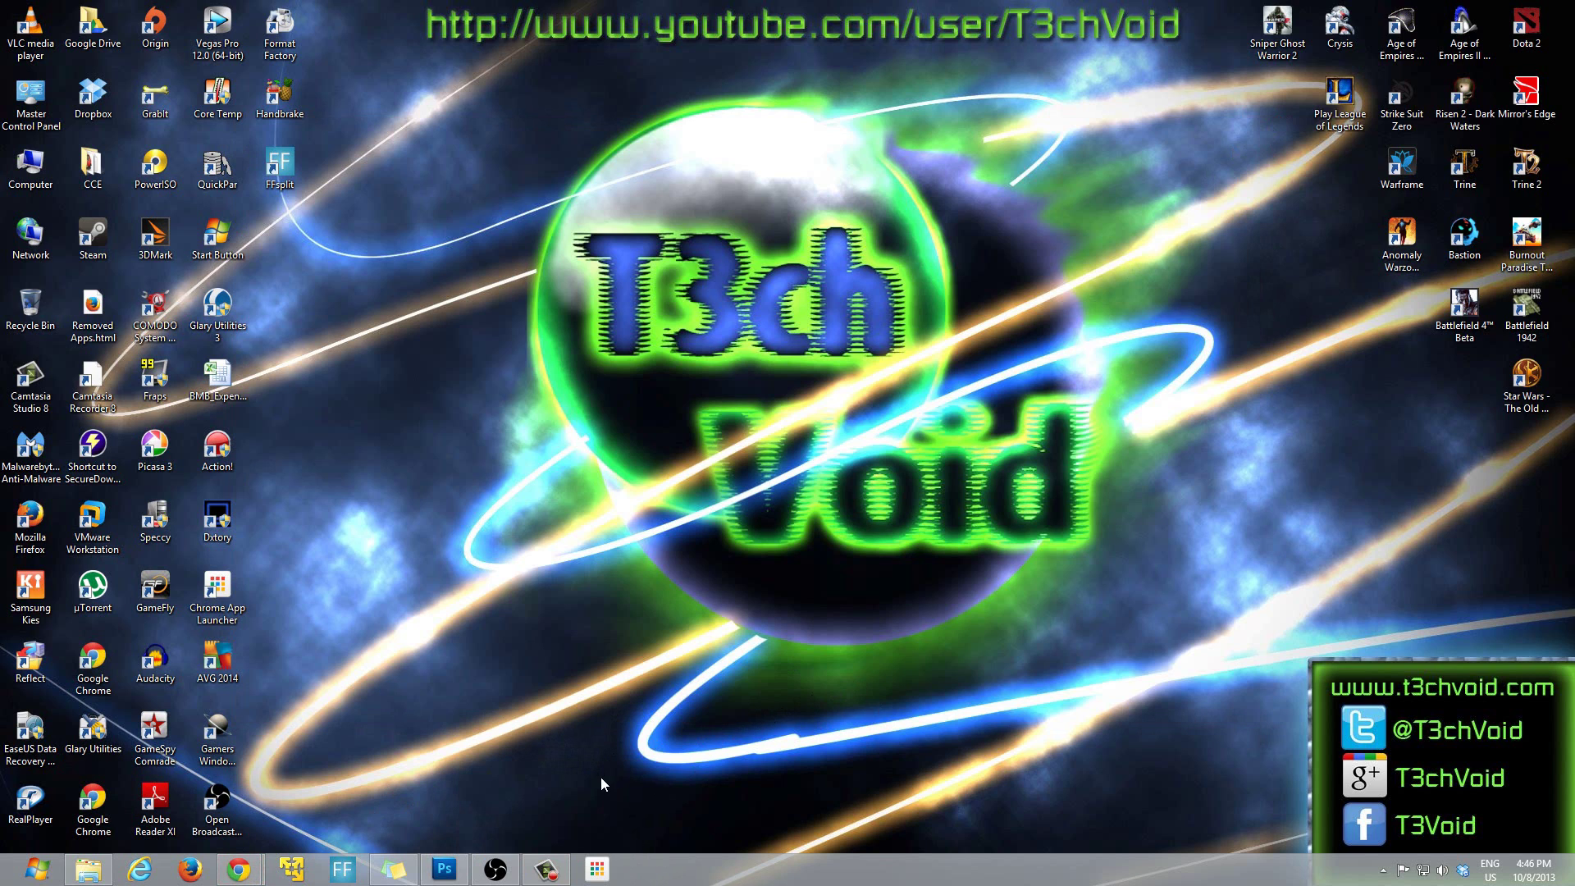
click(597, 869)
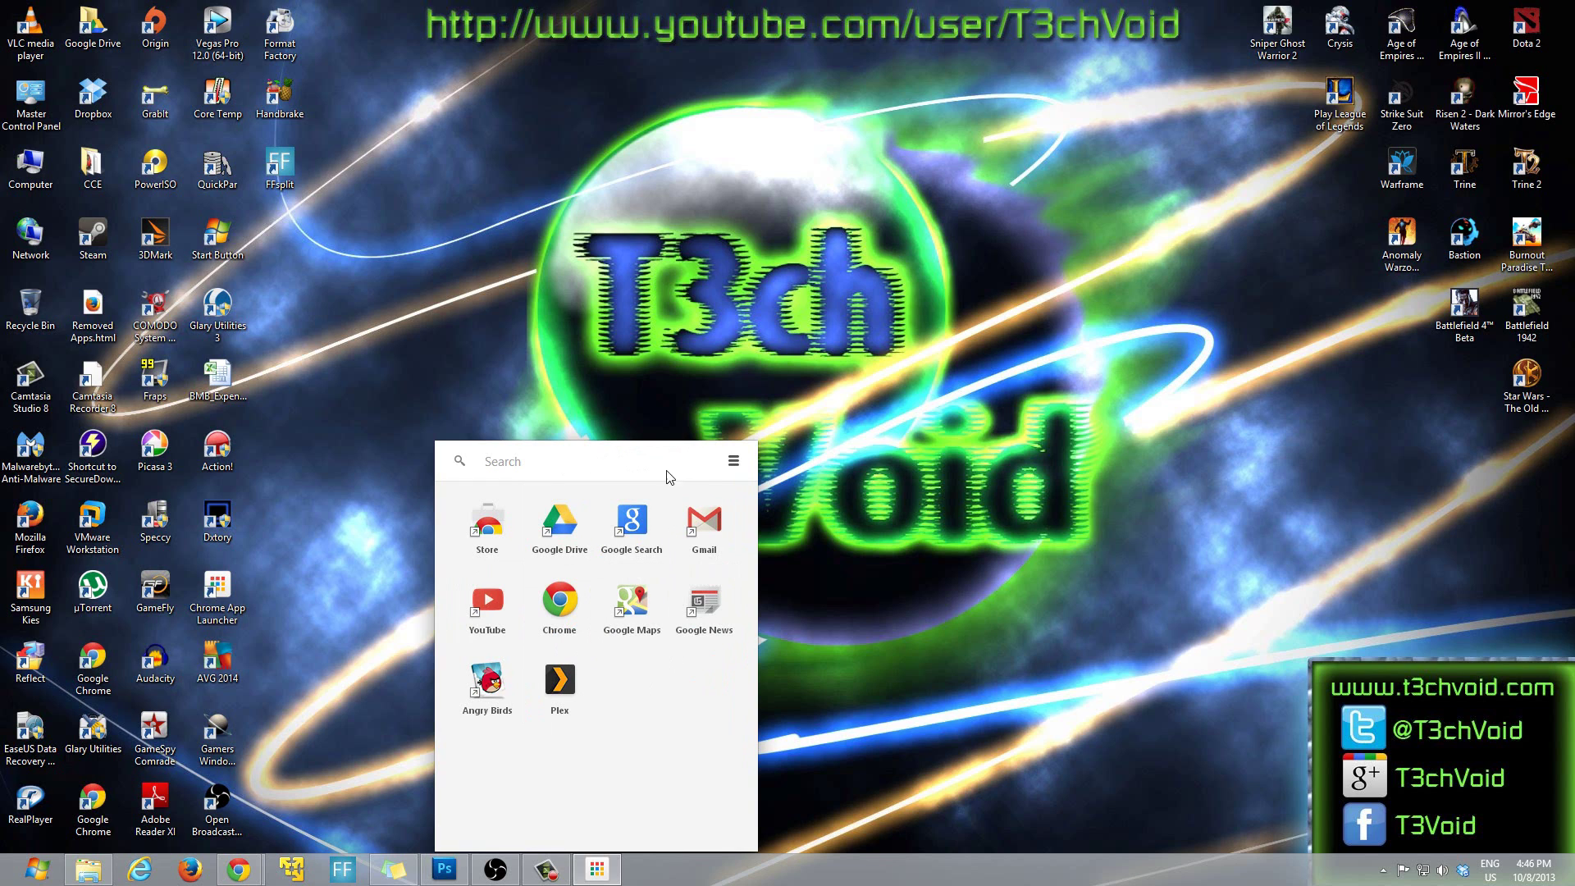
Step: Search the app launcher for 'picasa'
click(733, 461)
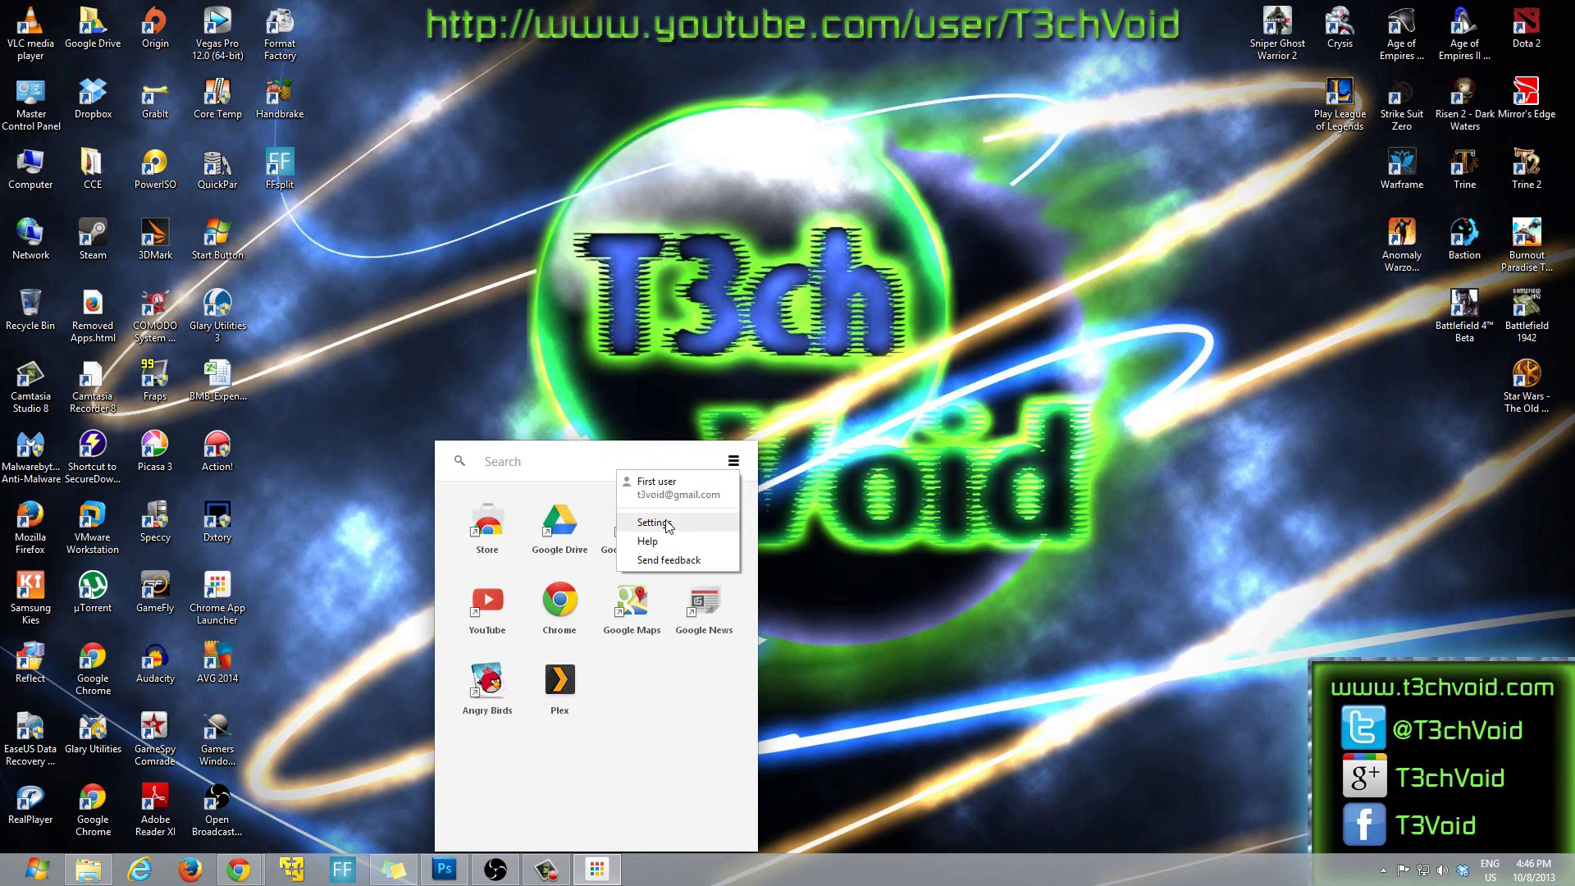
click(550, 469)
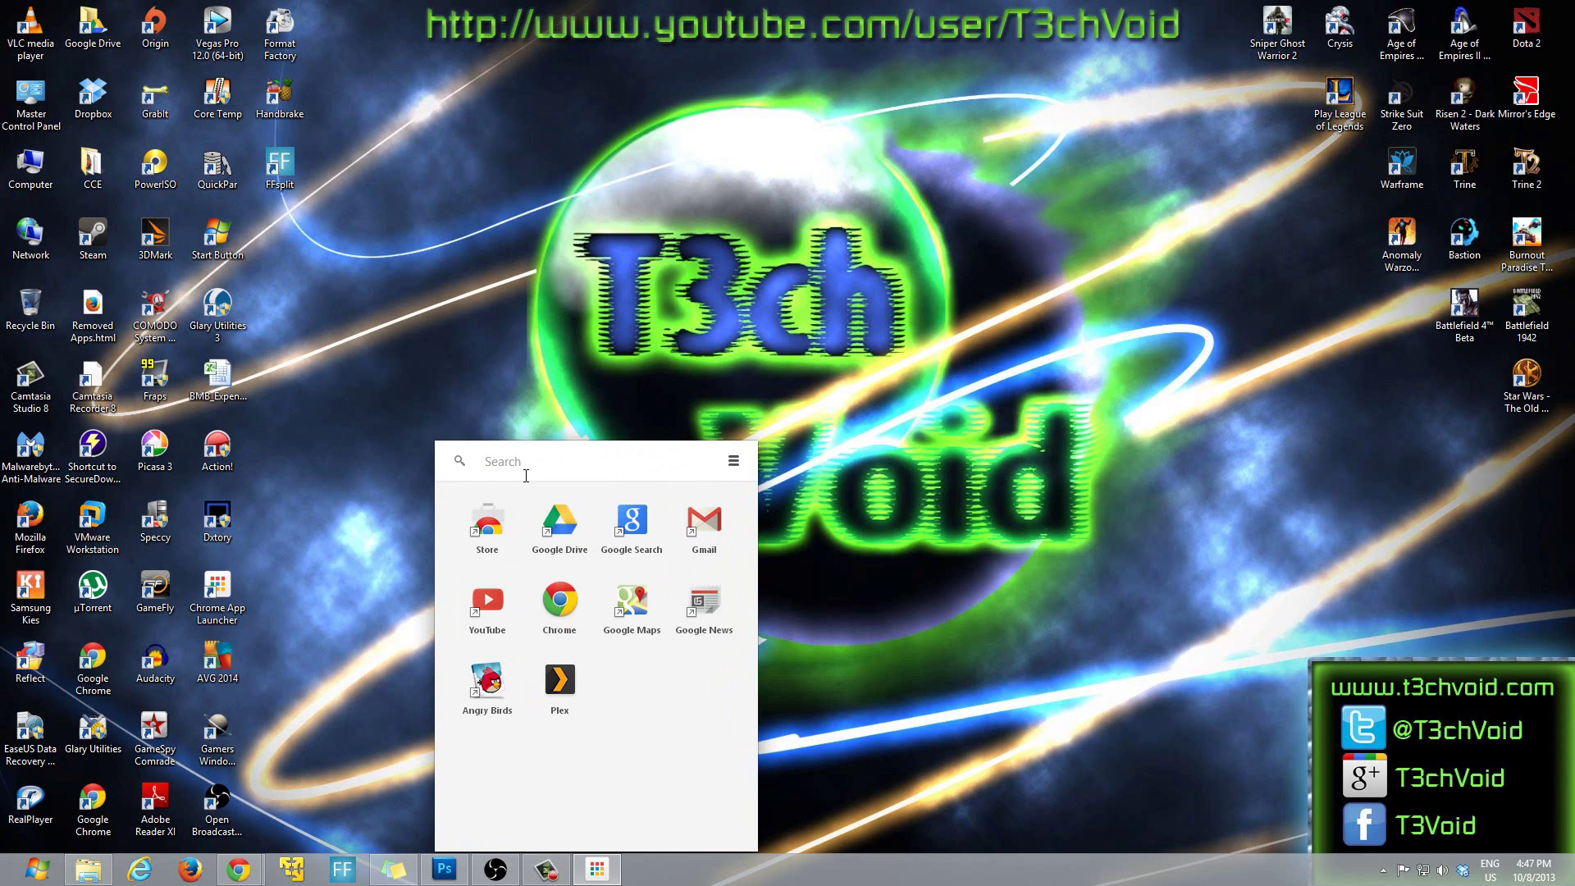
text(pic)
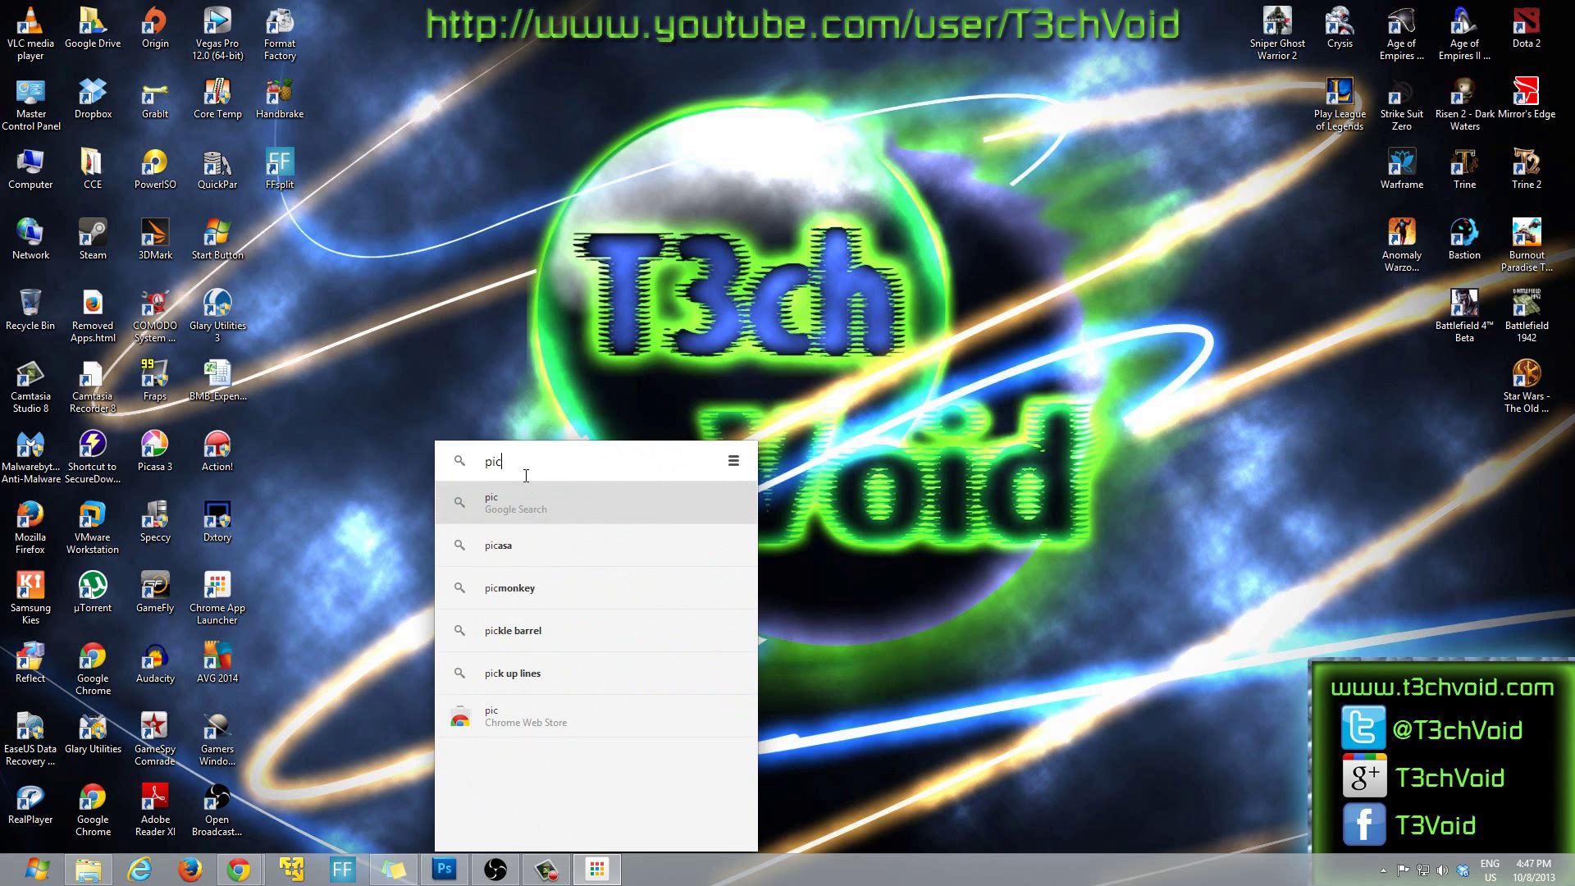
text(asa)
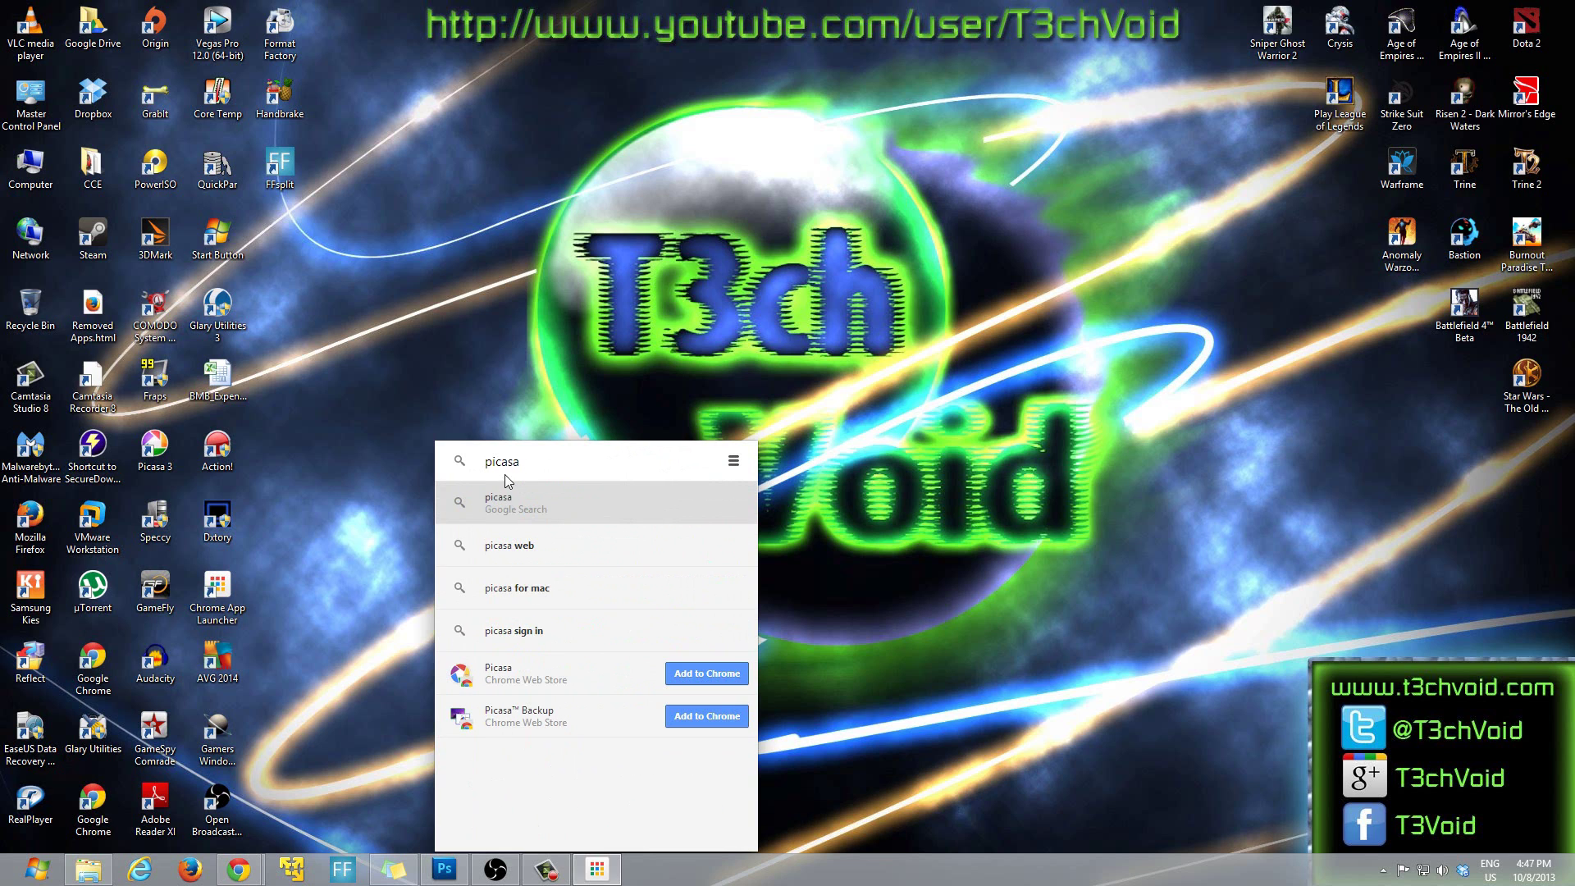
Step: Add the Picasa app to Chrome, then close the launcher
click(683, 674)
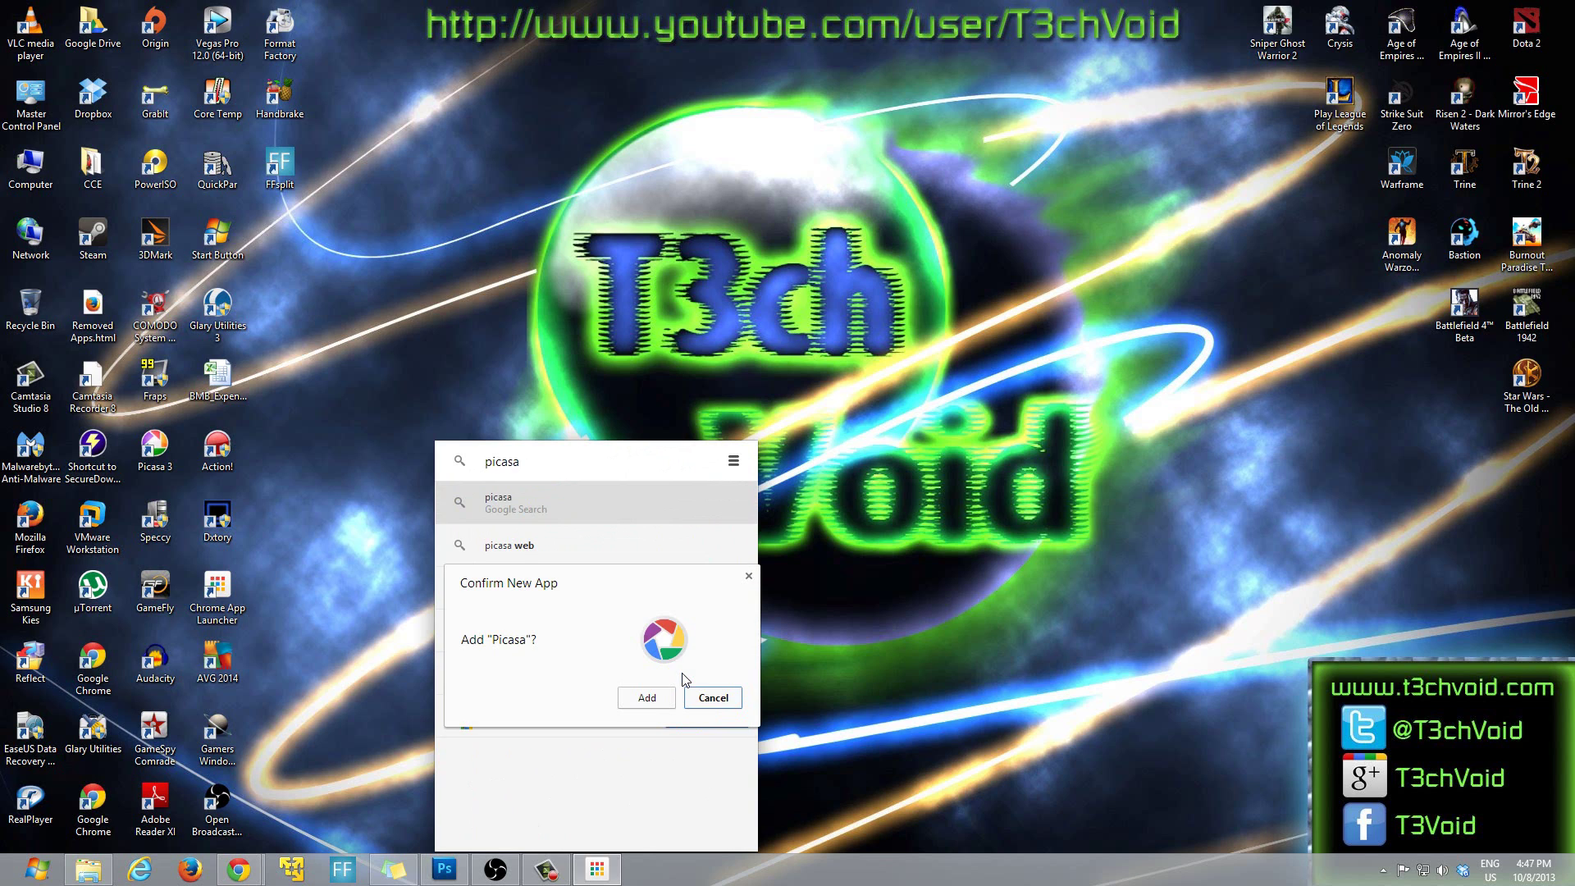
click(645, 699)
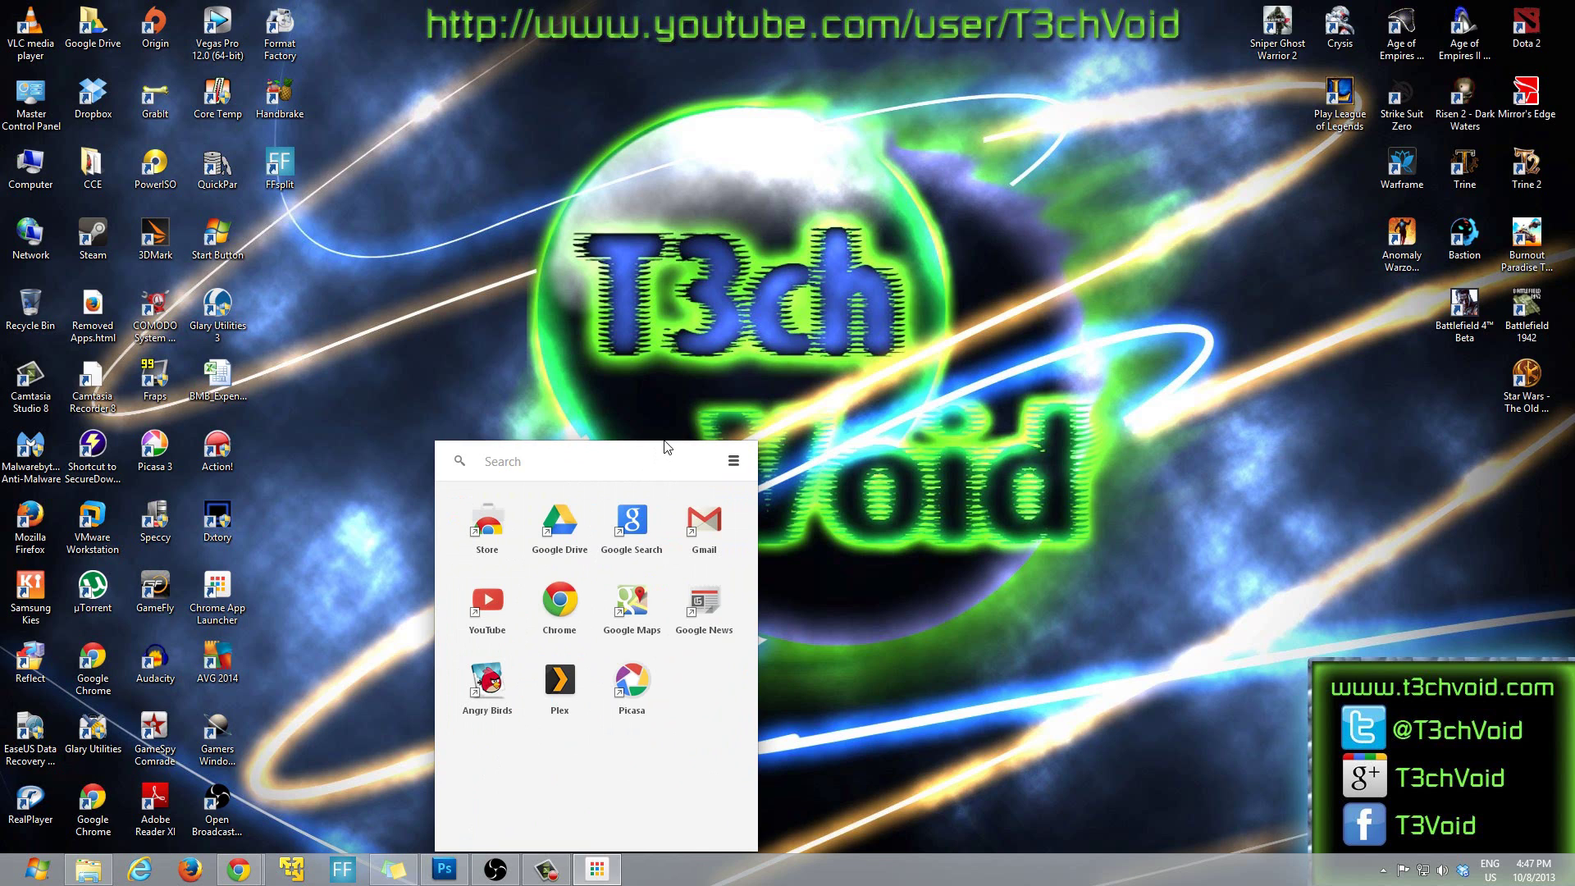
click(825, 882)
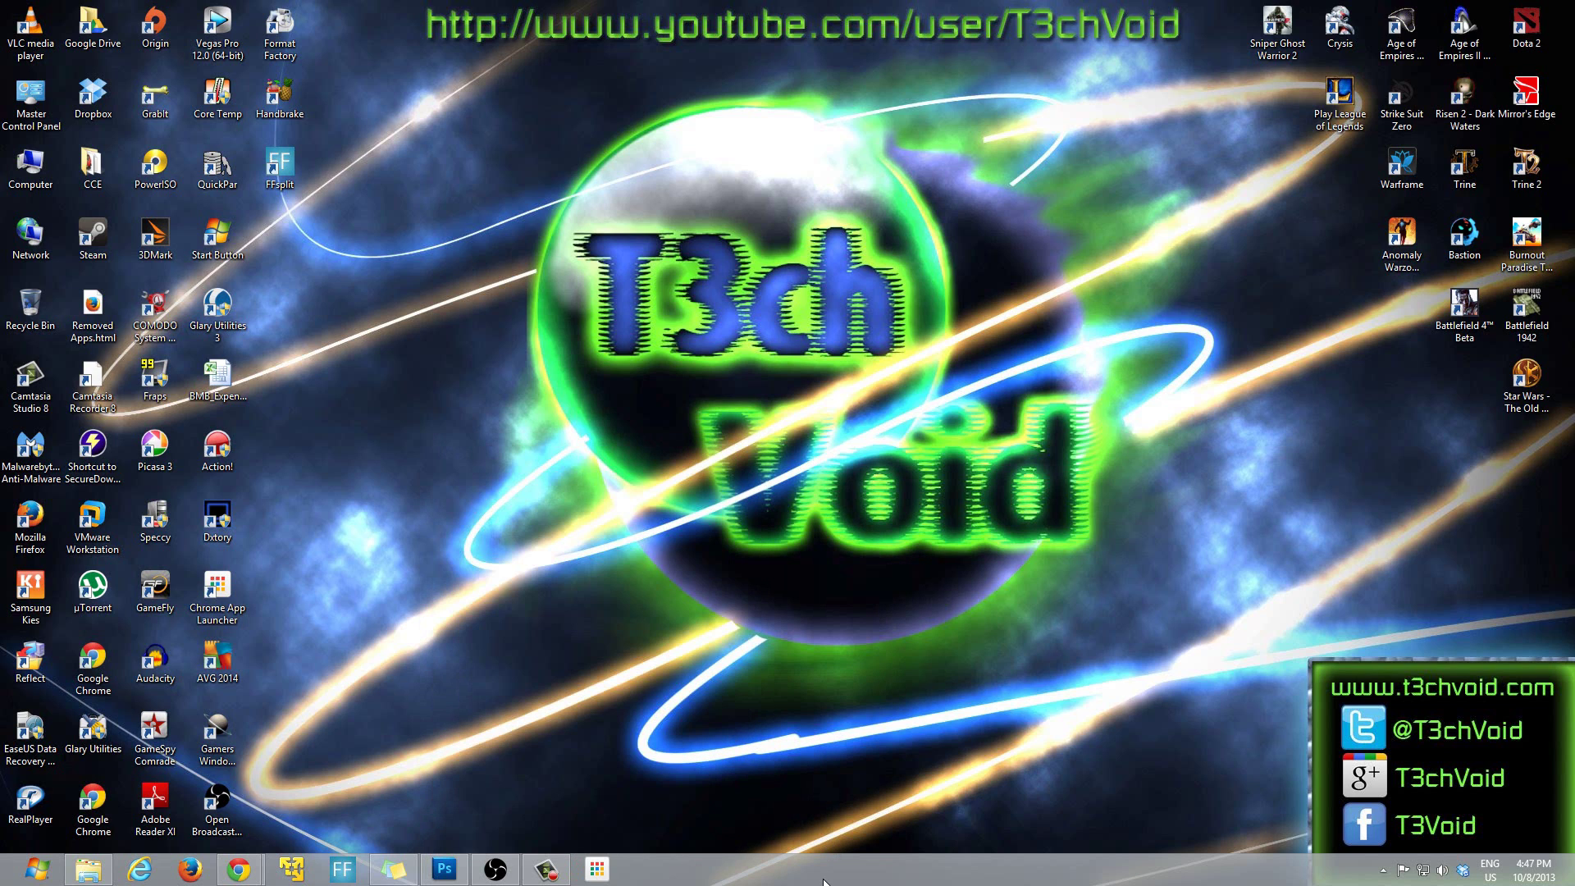